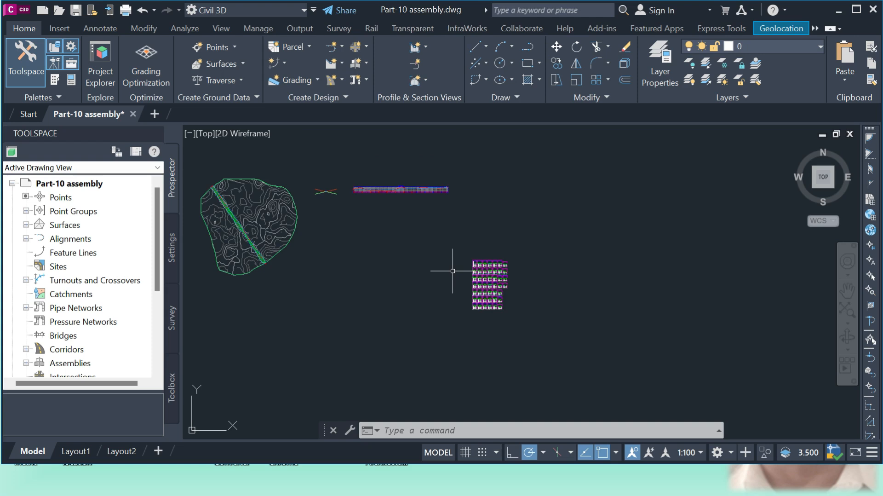
Examine the railway cross-section views, inspecting the track section up close and the layout of the whole sheet of sections
{"action": "scroll", "coordinate": [408, 251], "scroll_direction": "up", "scroll_amount": 15}
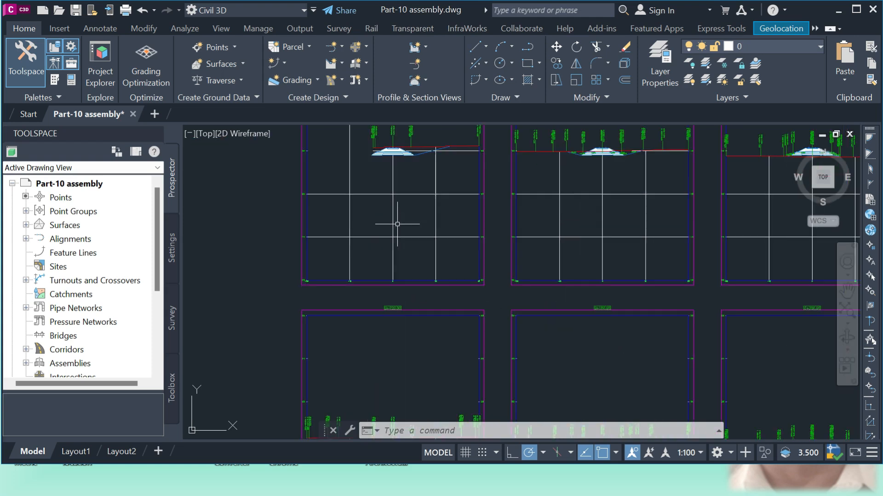
{"action": "scroll", "coordinate": [505, 264], "scroll_direction": "down", "scroll_amount": 4}
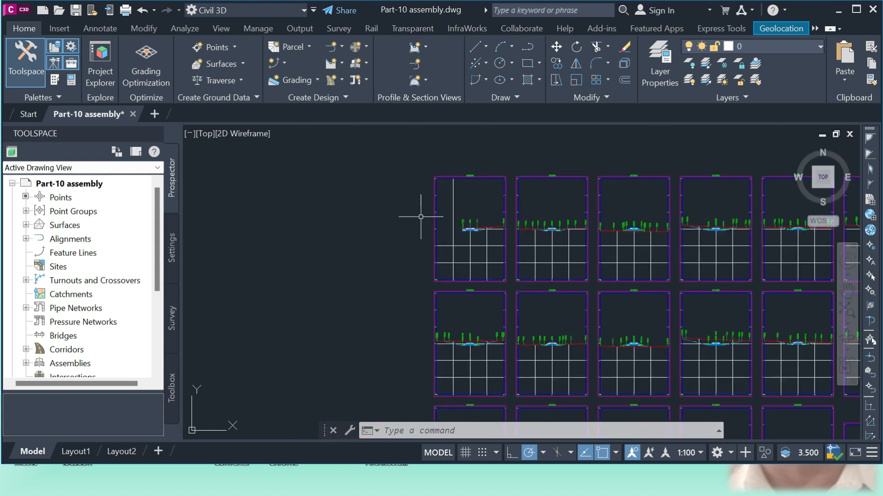
{"action": "scroll", "coordinate": [421, 216], "scroll_direction": "down", "scroll_amount": 5}
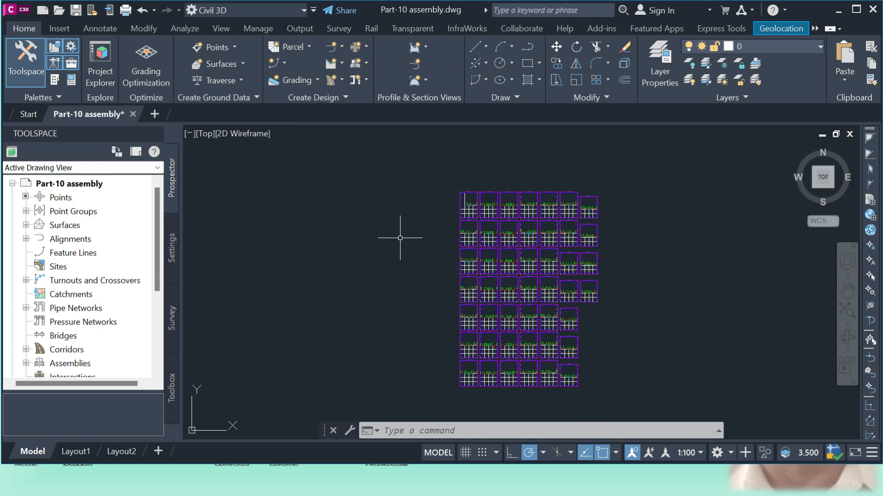
{"action": "scroll", "coordinate": [478, 216], "scroll_direction": "up", "scroll_amount": 8}
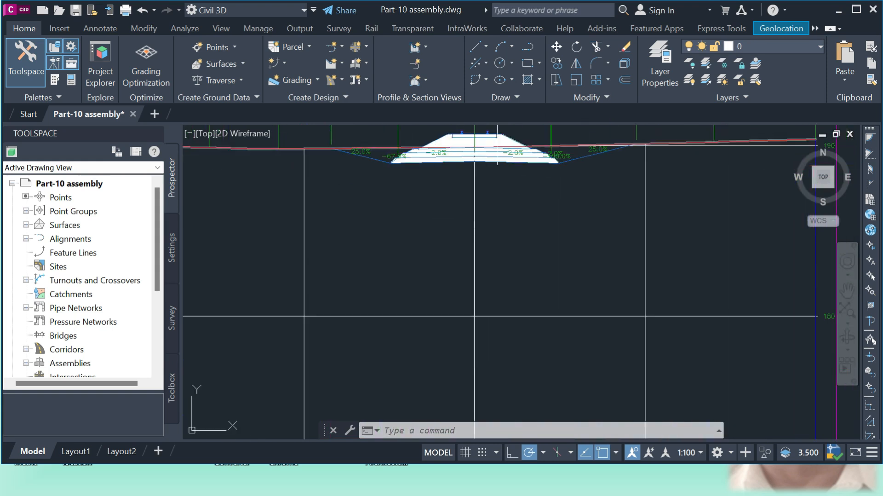
{"action": "scroll", "coordinate": [463, 266], "scroll_direction": "up", "scroll_amount": 3}
{"action": "scroll", "coordinate": [463, 266], "scroll_direction": "down", "scroll_amount": 1}
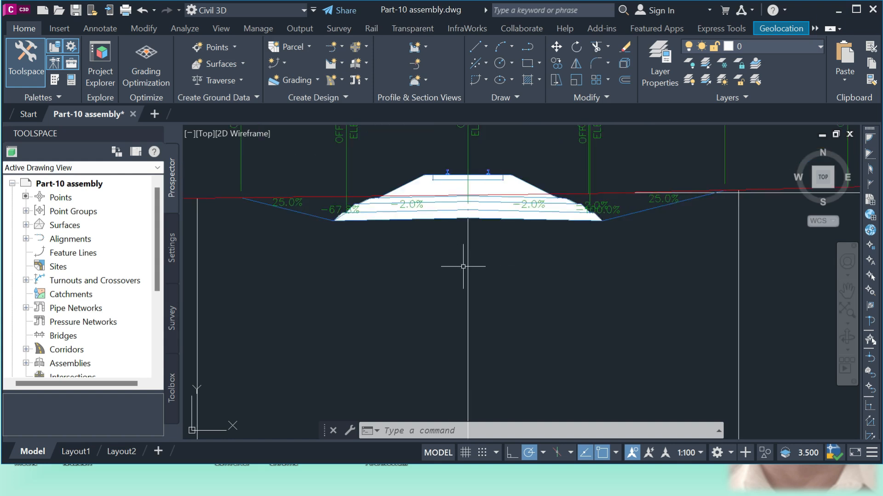
{"action": "scroll", "coordinate": [463, 266], "scroll_direction": "down", "scroll_amount": 6}
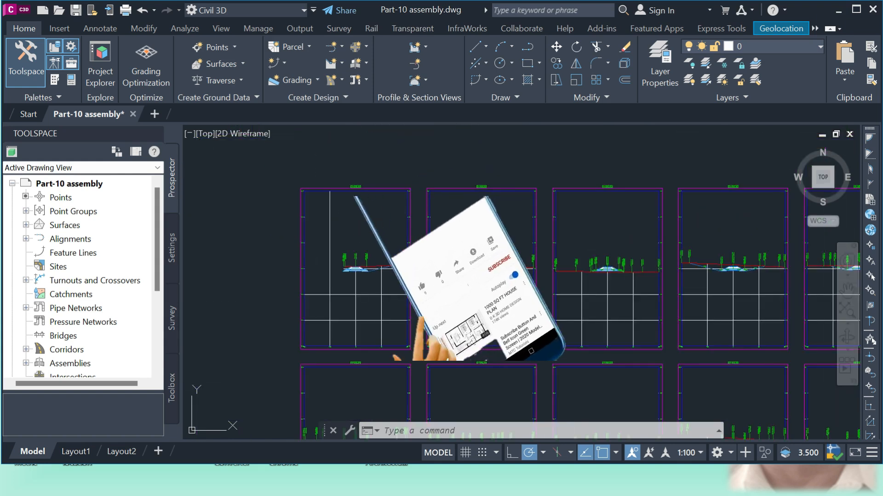
{"action": "scroll", "coordinate": [354, 281], "scroll_direction": "down", "scroll_amount": 3}
{"action": "scroll", "coordinate": [354, 281], "scroll_direction": "up", "scroll_amount": 3}
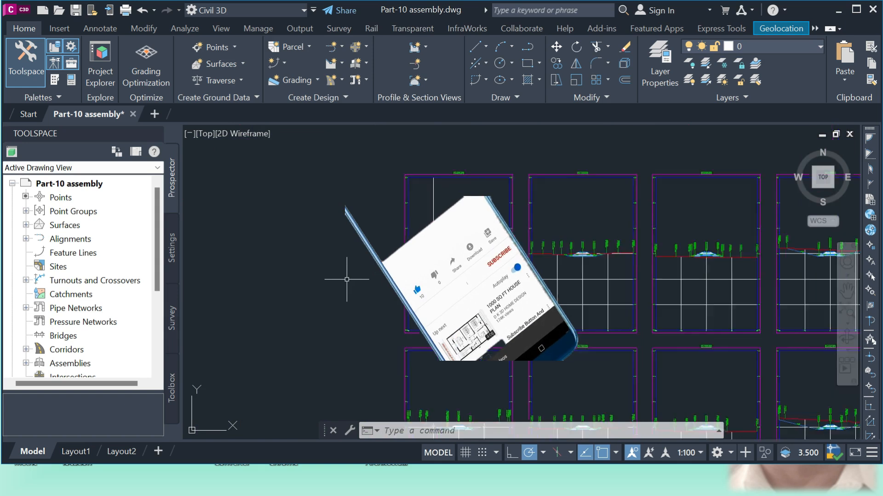
{"action": "scroll", "coordinate": [347, 279], "scroll_direction": "down", "scroll_amount": 4}
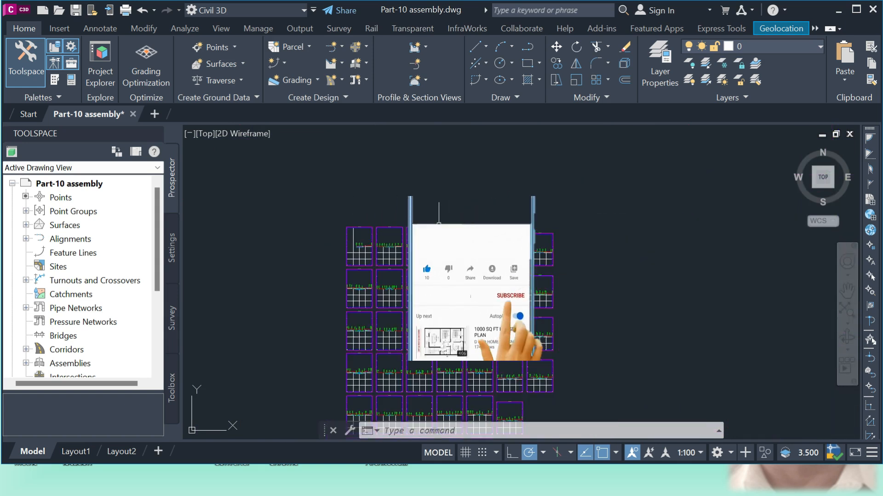
{"action": "scroll", "coordinate": [439, 220], "scroll_direction": "down", "scroll_amount": 6}
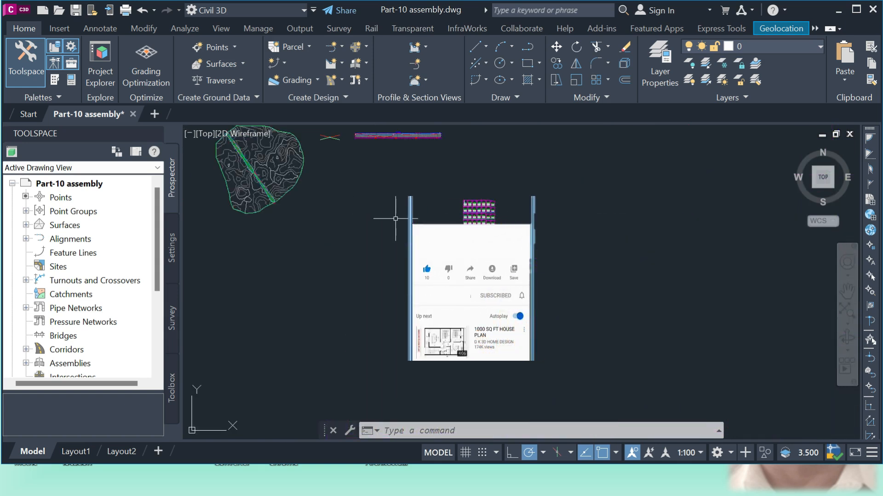
Start Compute Materials from a sample line on the corridor, using the Railway alignment and the Rial along sample line group
{"action": "scroll", "coordinate": [276, 198], "scroll_direction": "up", "scroll_amount": 8}
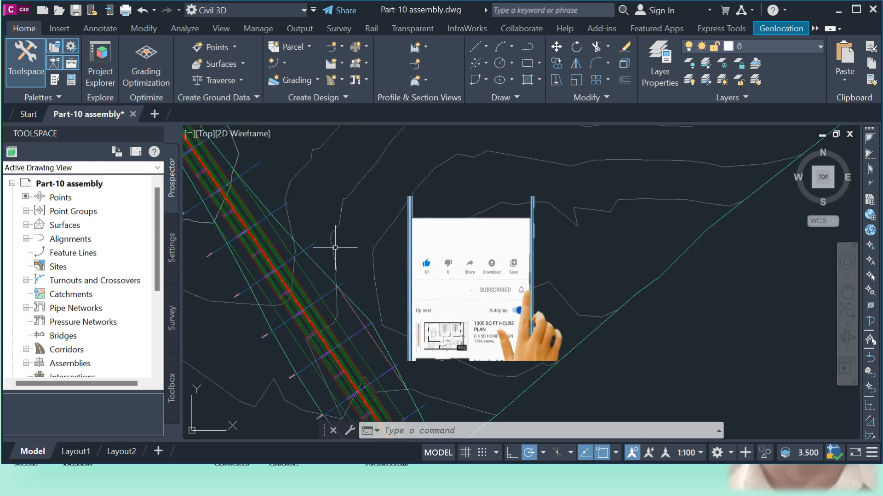
{"action": "left_click", "coordinate": [314, 244]}
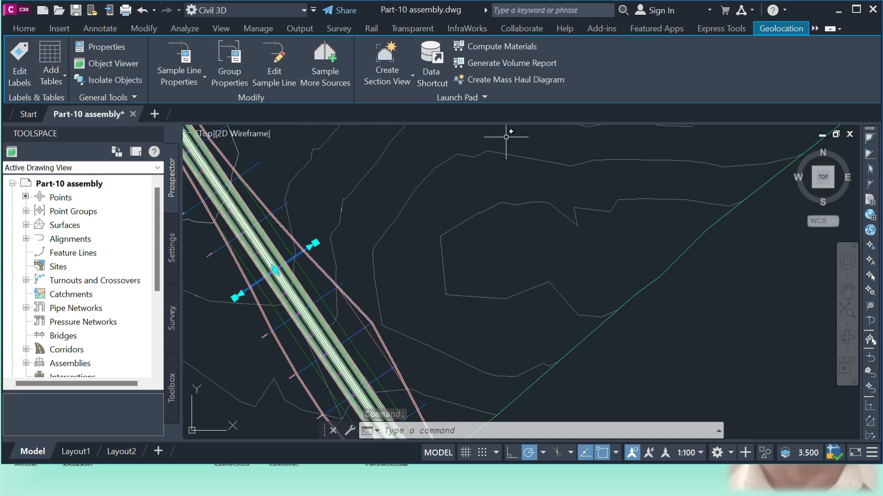
{"action": "left_click", "coordinate": [494, 48]}
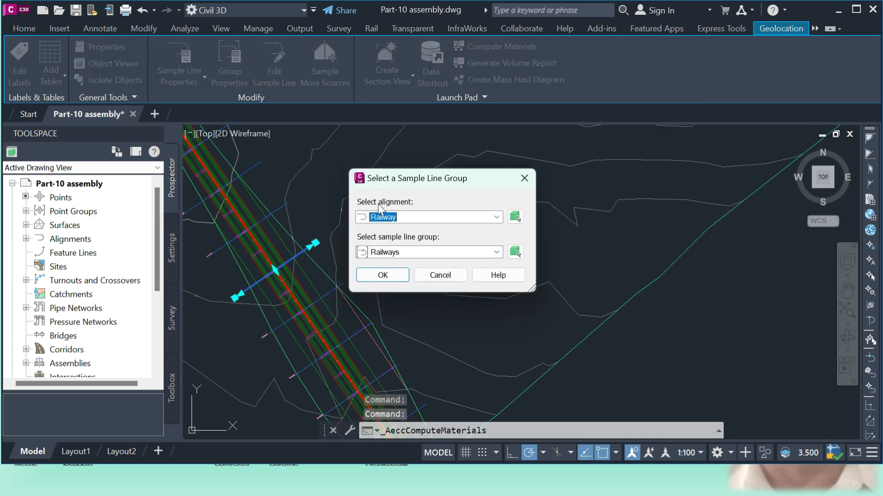
{"action": "left_click", "coordinate": [497, 217]}
{"action": "left_click", "coordinate": [401, 229]}
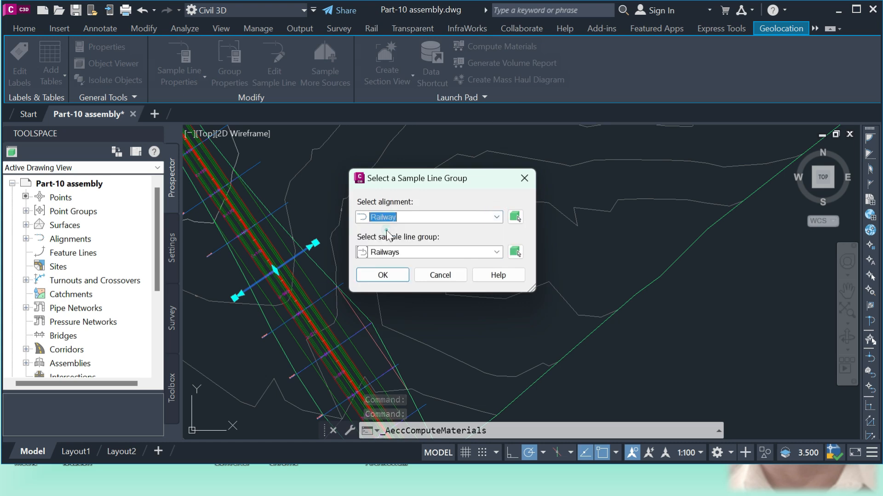
{"action": "left_click", "coordinate": [497, 252]}
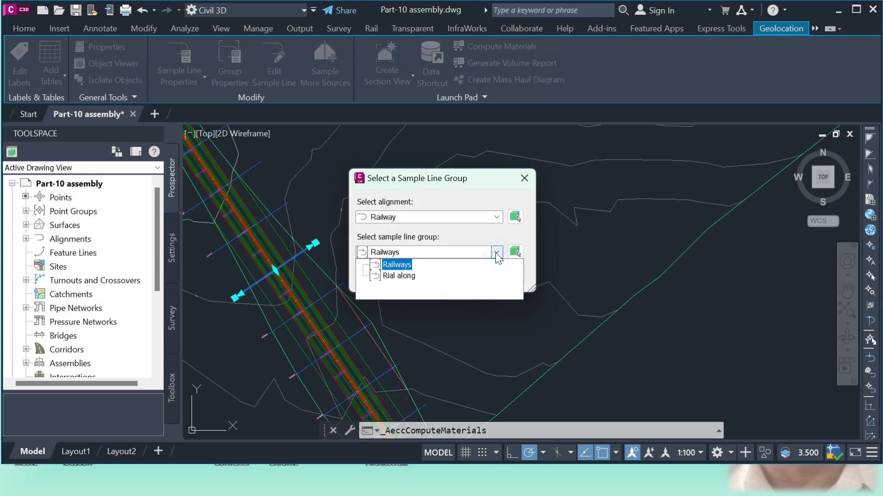
{"action": "left_click", "coordinate": [387, 275]}
{"action": "left_click", "coordinate": [387, 275]}
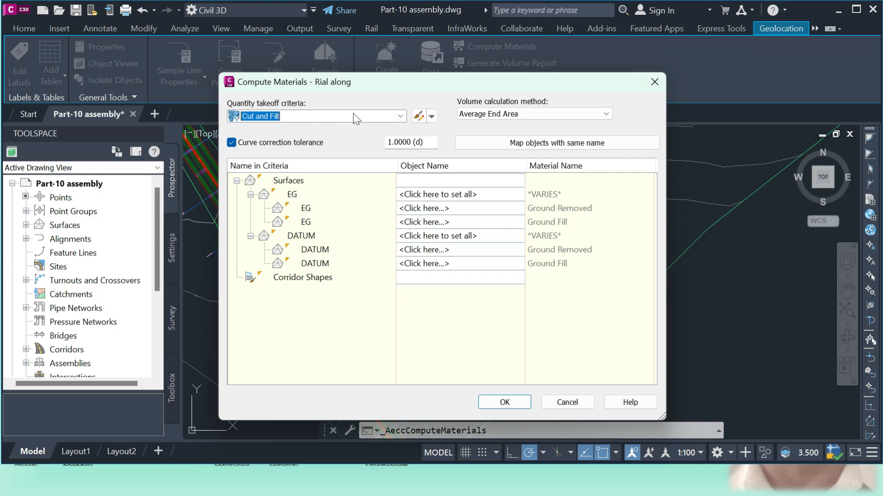
Compute materials with the Earthworks criteria, mapping Existing Ground to EG and Datum to Railway Track Railway Track - (2)
{"action": "left_click", "coordinate": [382, 118]}
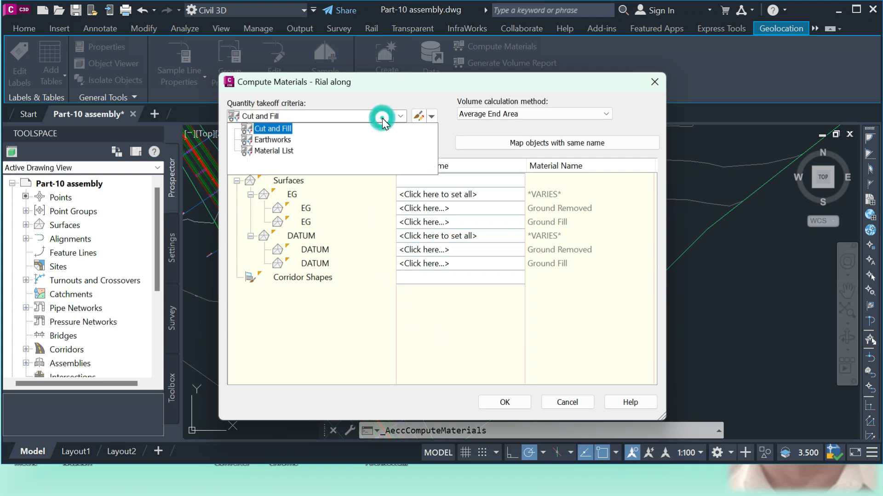
{"action": "left_click", "coordinate": [281, 140]}
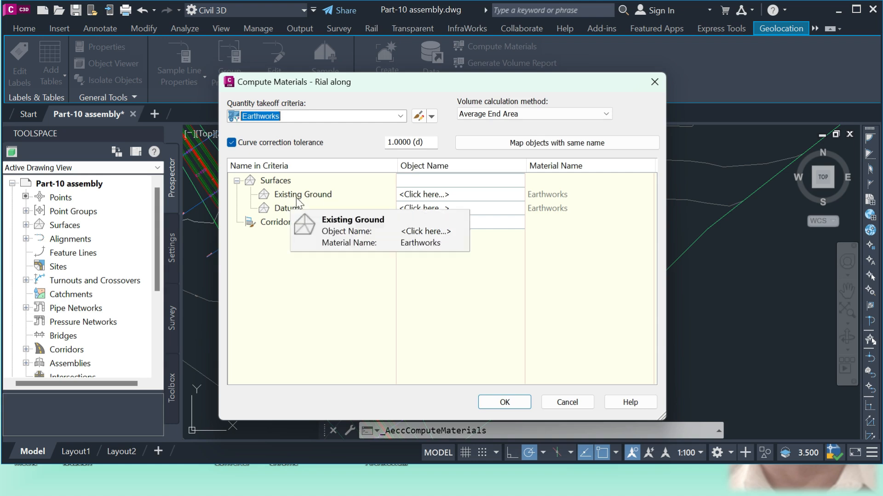
{"action": "left_click", "coordinate": [462, 195]}
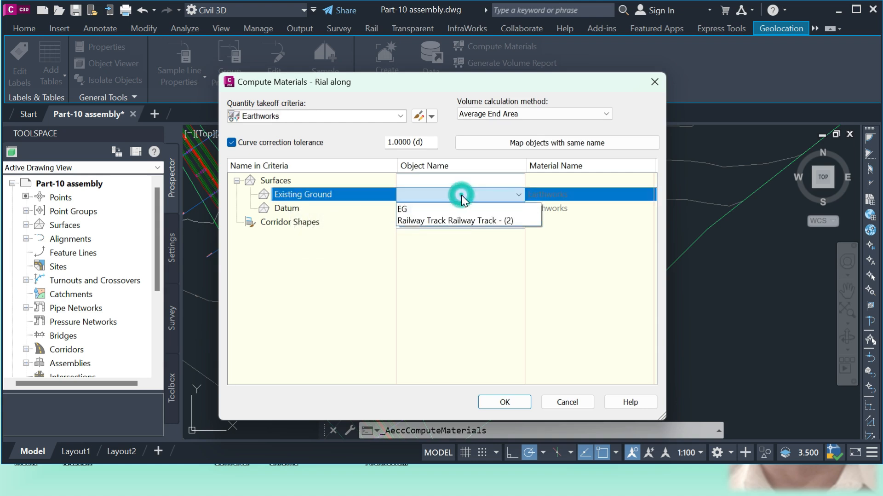
{"action": "left_click", "coordinate": [404, 208]}
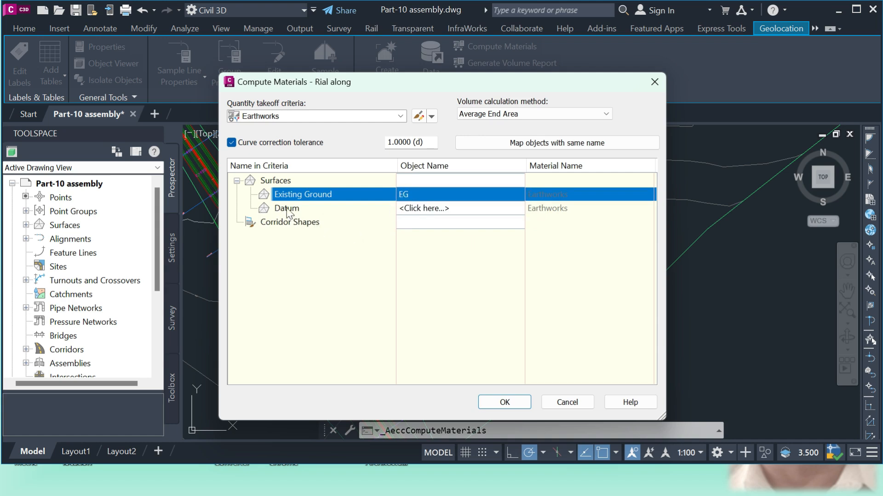
{"action": "left_click", "coordinate": [428, 206]}
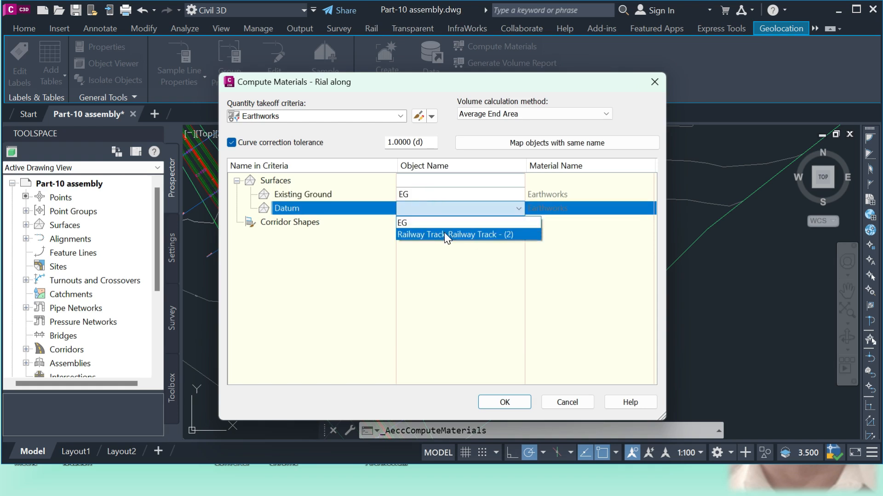
{"action": "left_click", "coordinate": [445, 234]}
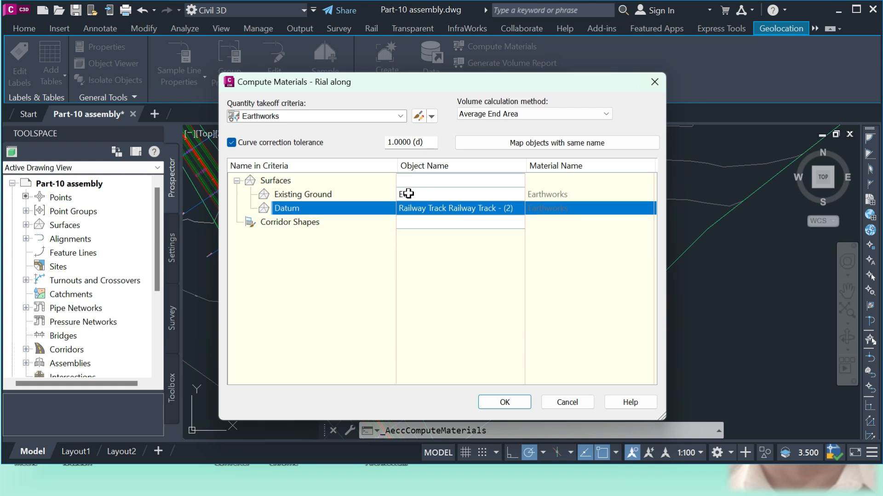
{"action": "left_click_drag", "start_coordinate": [407, 194], "coordinate": [442, 202]}
{"action": "left_click", "coordinate": [505, 401]}
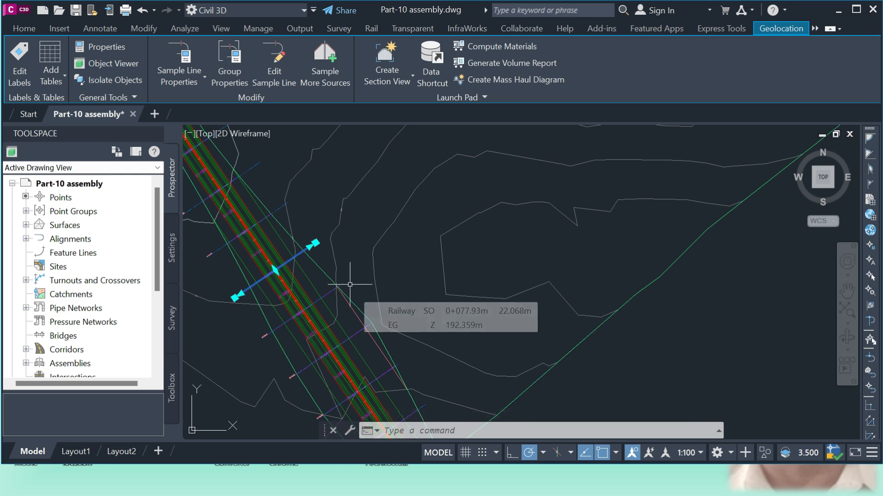
Reopen the material list of the Rial along sample line group and add a new material with quantity type Structures
{"action": "left_click", "coordinate": [479, 46]}
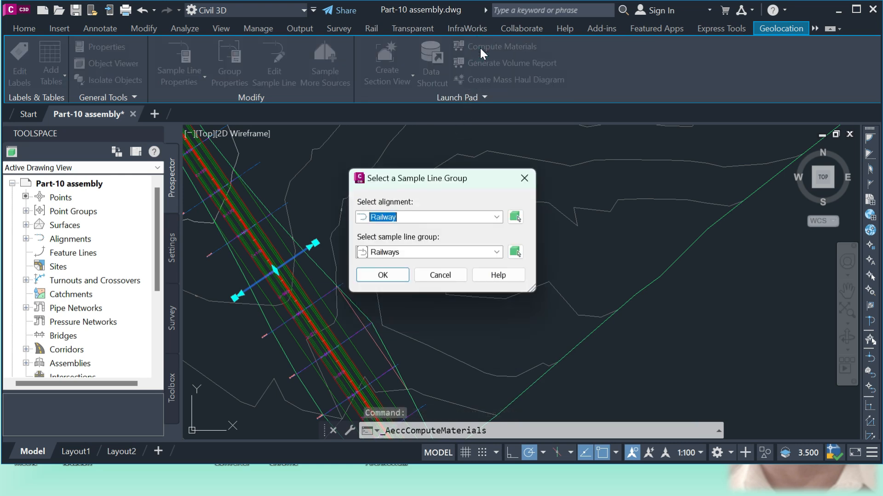
{"action": "left_click", "coordinate": [448, 251]}
{"action": "left_click", "coordinate": [395, 272]}
{"action": "left_click", "coordinate": [389, 276]}
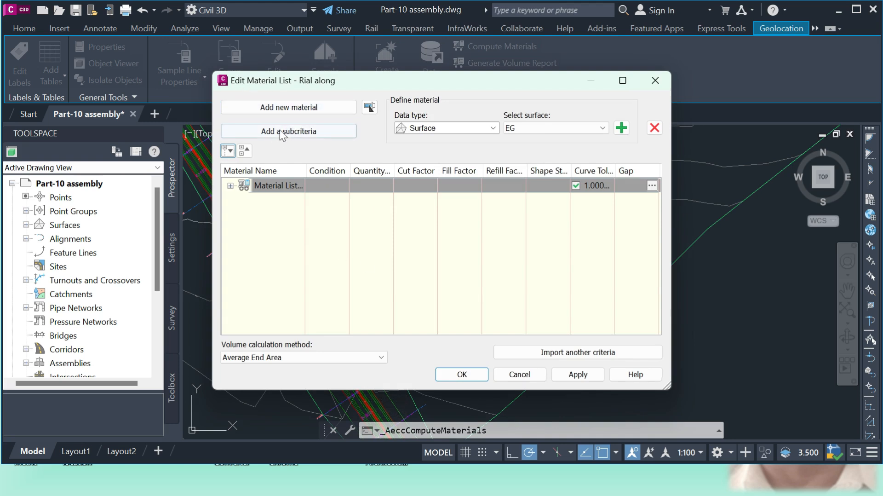
{"action": "left_click", "coordinate": [306, 109]}
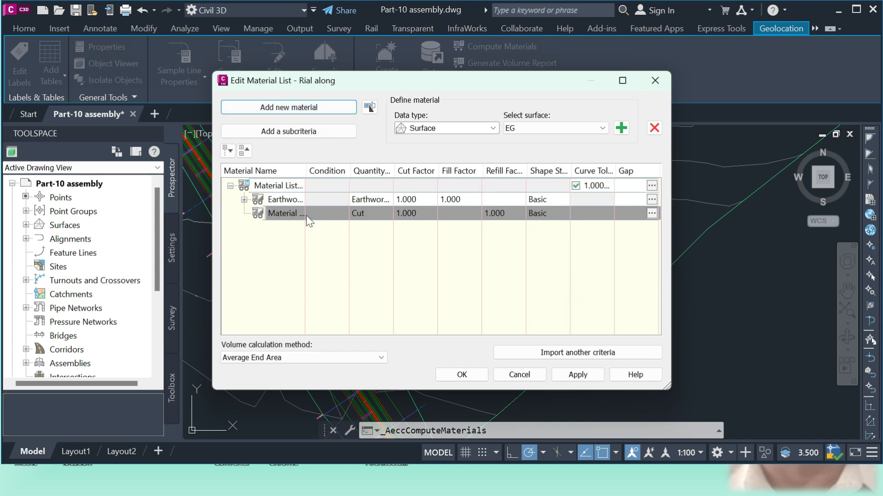
{"action": "left_click_drag", "start_coordinate": [354, 209], "coordinate": [377, 215]}
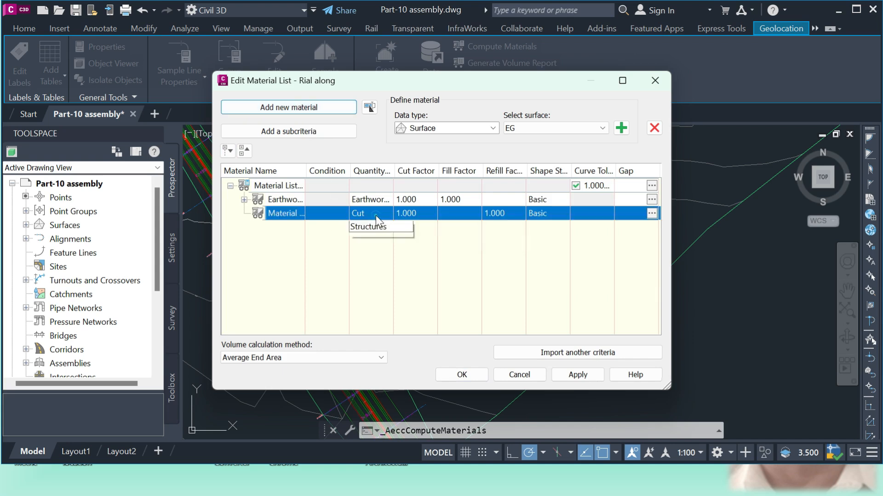
{"action": "left_click", "coordinate": [376, 215]}
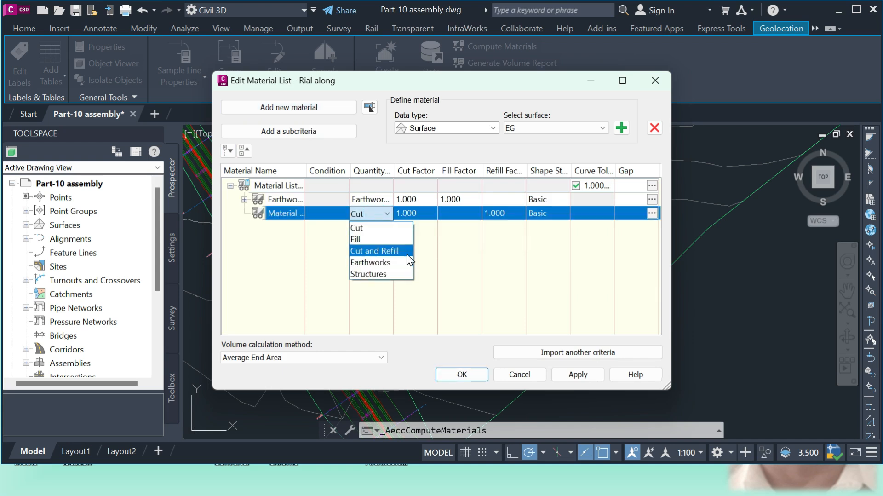
{"action": "left_click", "coordinate": [377, 274]}
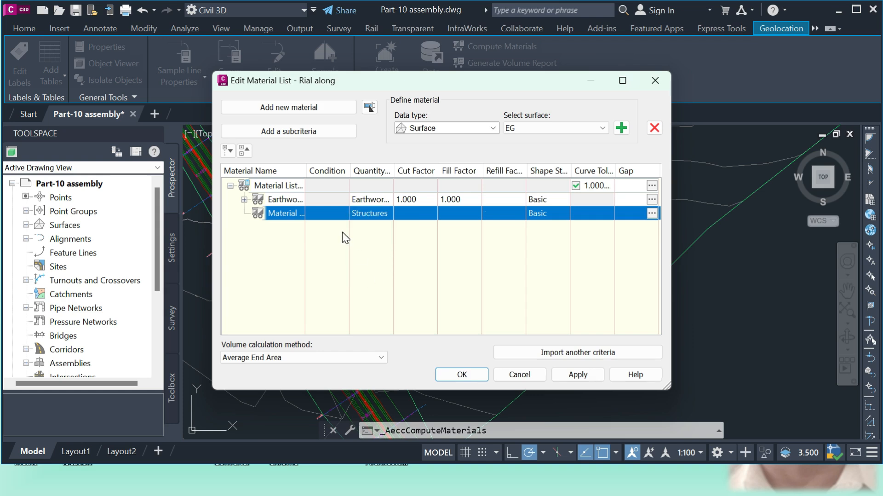
Add the Railway Track Rail corridor shape to the new structures material with the Include condition and apply the material list
{"action": "left_click", "coordinate": [489, 130]}
{"action": "left_click", "coordinate": [462, 150]}
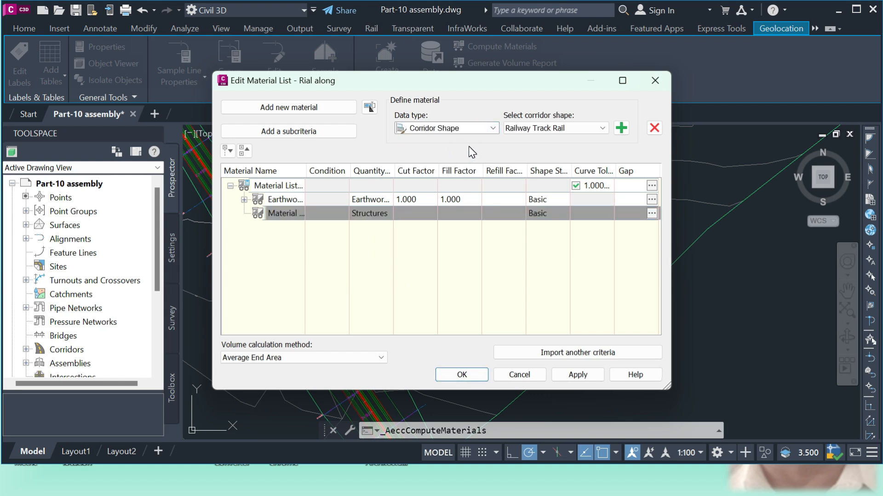
{"action": "left_click", "coordinate": [600, 128]}
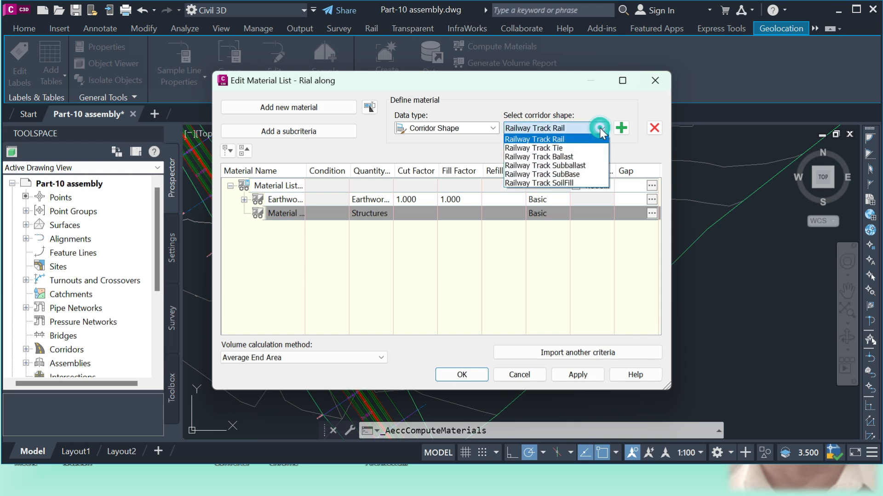
{"action": "left_click", "coordinate": [534, 138]}
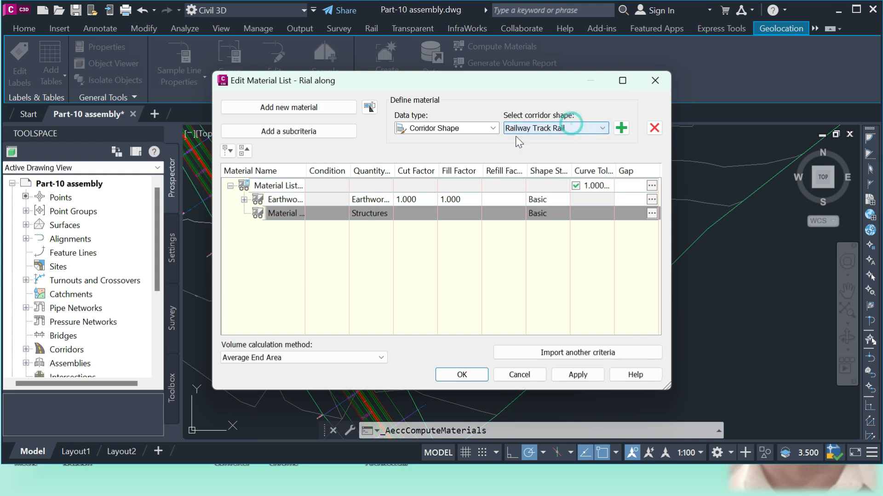
{"action": "left_click", "coordinate": [621, 128]}
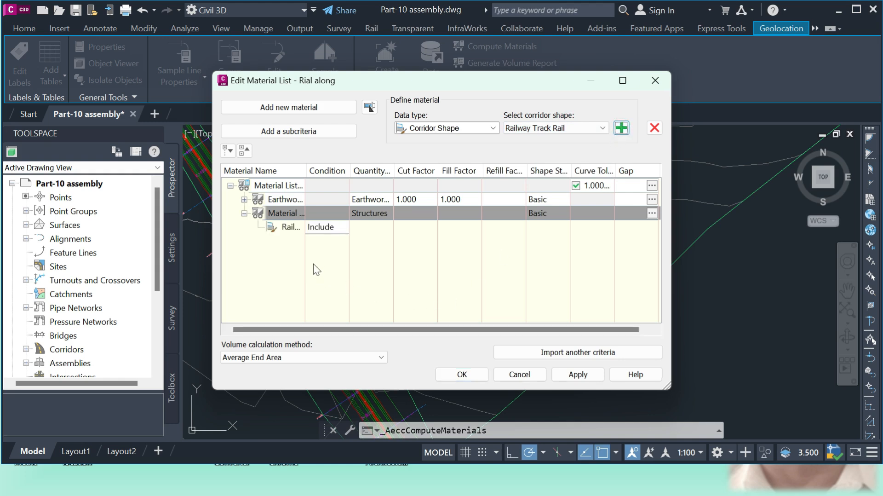
{"action": "left_click", "coordinate": [323, 229]}
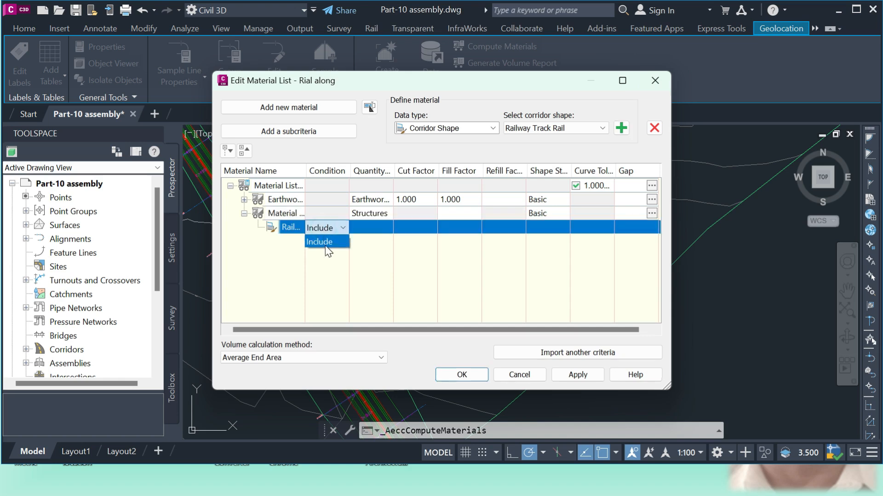
{"action": "left_click", "coordinate": [324, 227]}
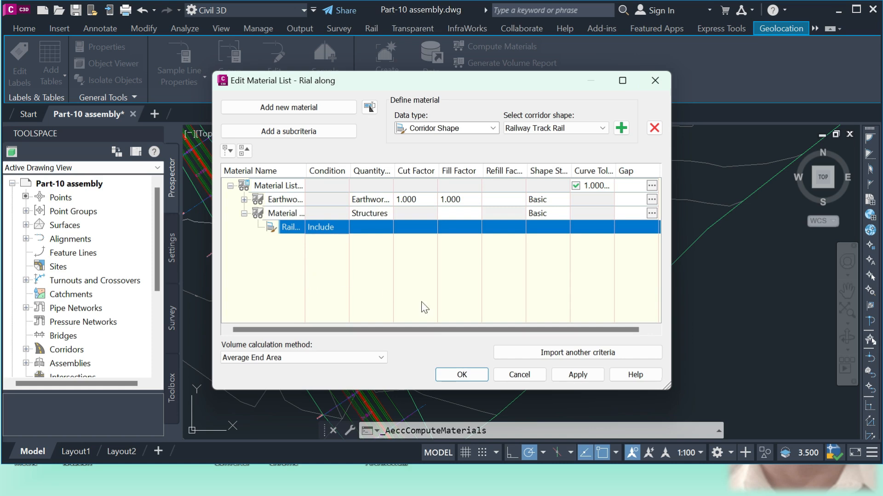
{"action": "left_click", "coordinate": [578, 374]}
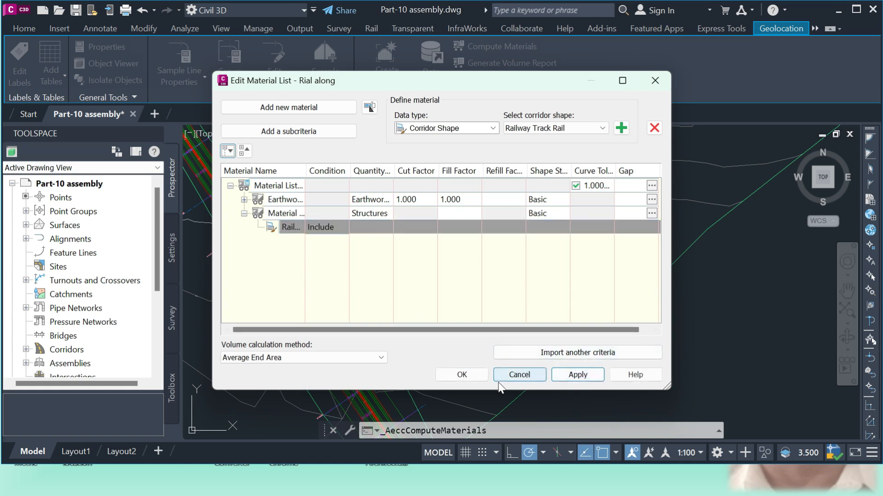
Accept the edited material list of the Rial along sample line group and clear the sample line selection
{"action": "left_click", "coordinate": [467, 375]}
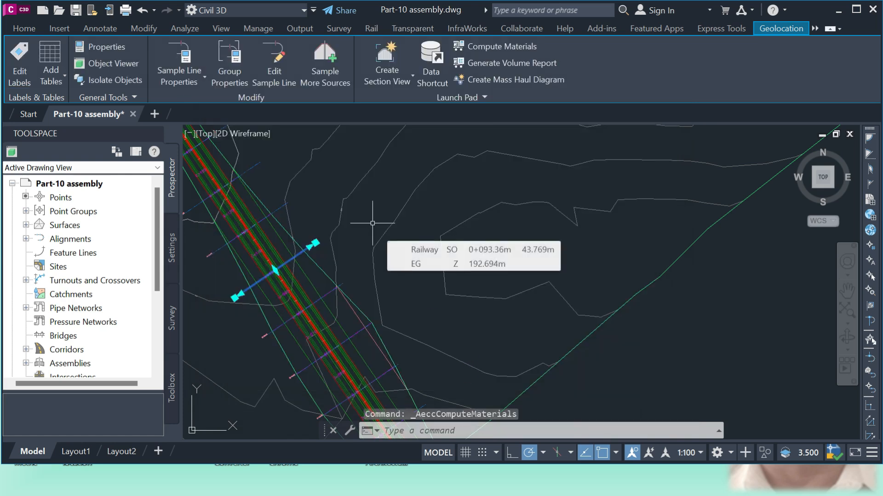
{"action": "scroll", "coordinate": [374, 223], "scroll_direction": "down", "scroll_amount": 2}
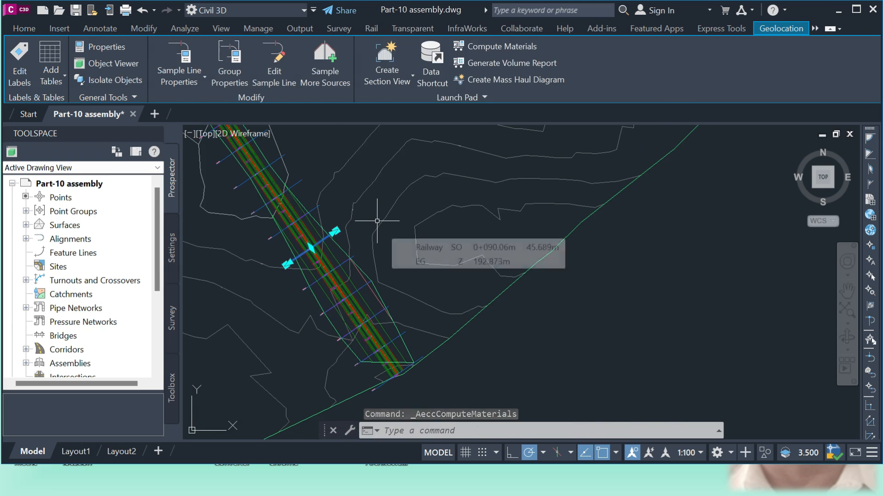
{"action": "key", "text": "Escape"}
Examine the computed material areas in the section views, especially the earthworks between existing ground and datum at station 0+420.00
{"action": "scroll", "coordinate": [288, 259], "scroll_direction": "down", "scroll_amount": 5}
{"action": "scroll", "coordinate": [626, 299], "scroll_direction": "up", "scroll_amount": 5}
{"action": "scroll", "coordinate": [644, 267], "scroll_direction": "up", "scroll_amount": 10}
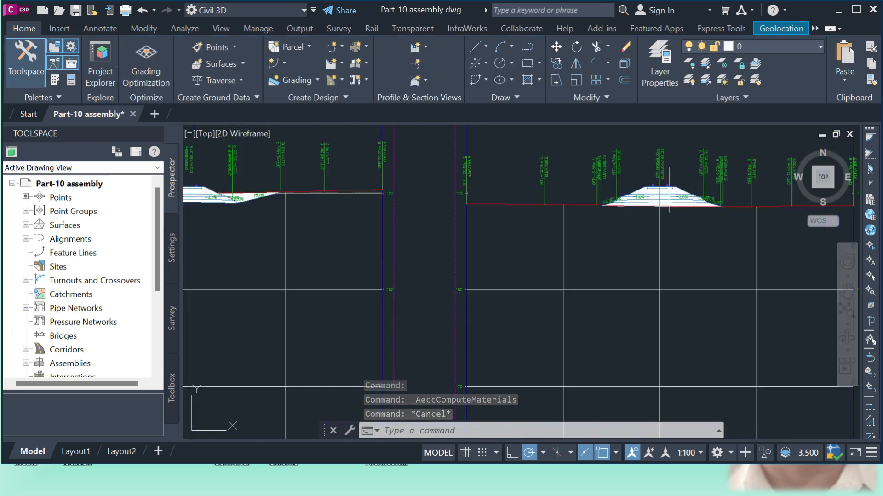
{"action": "scroll", "coordinate": [449, 270], "scroll_direction": "down", "scroll_amount": 8}
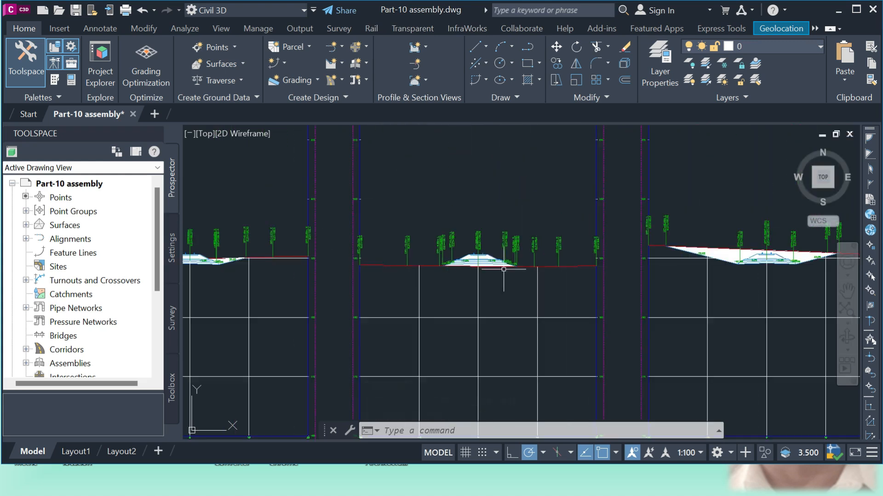
{"action": "scroll", "coordinate": [681, 250], "scroll_direction": "up", "scroll_amount": 5}
{"action": "scroll", "coordinate": [470, 249], "scroll_direction": "down", "scroll_amount": 3}
{"action": "scroll", "coordinate": [694, 315], "scroll_direction": "up", "scroll_amount": 2}
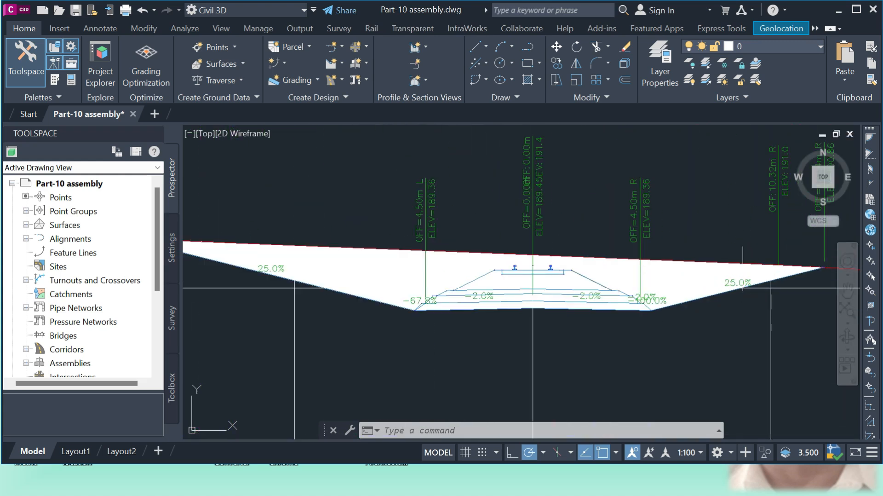
{"action": "scroll", "coordinate": [635, 317], "scroll_direction": "up", "scroll_amount": 2}
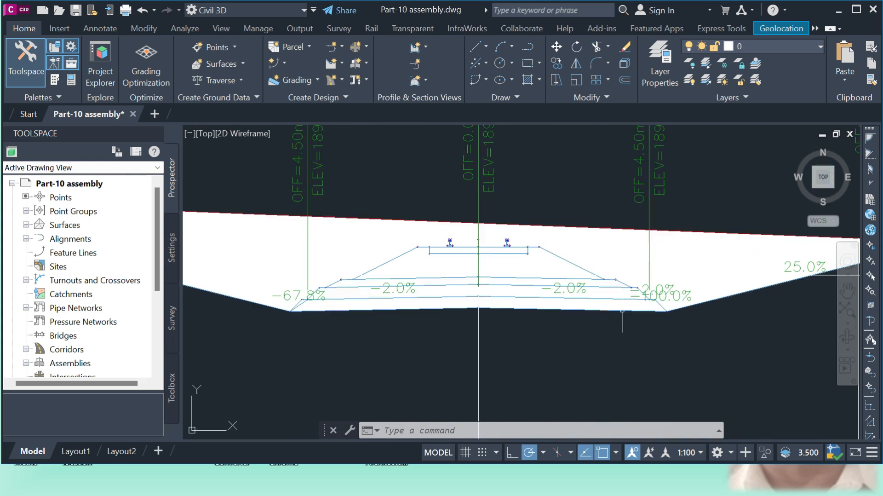
{"action": "scroll", "coordinate": [544, 324], "scroll_direction": "down", "scroll_amount": 2}
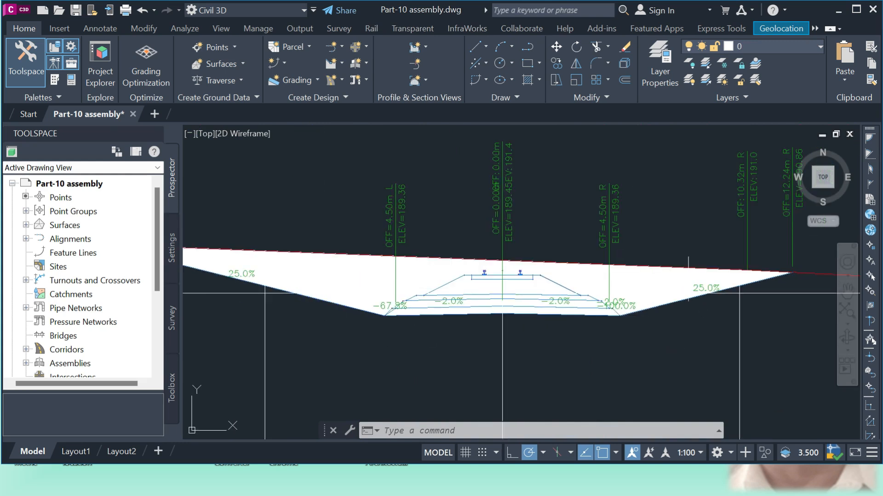
{"action": "scroll", "coordinate": [410, 296], "scroll_direction": "down", "scroll_amount": 2}
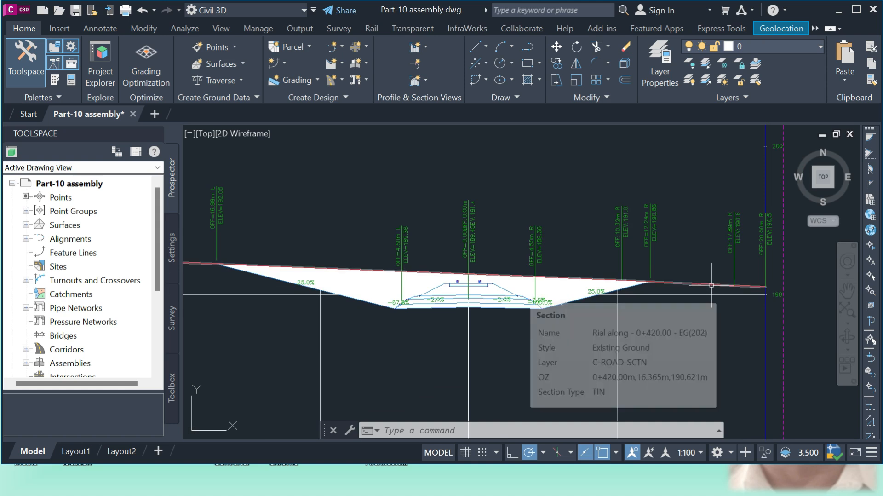
{"action": "scroll", "coordinate": [712, 288], "scroll_direction": "up", "scroll_amount": 4}
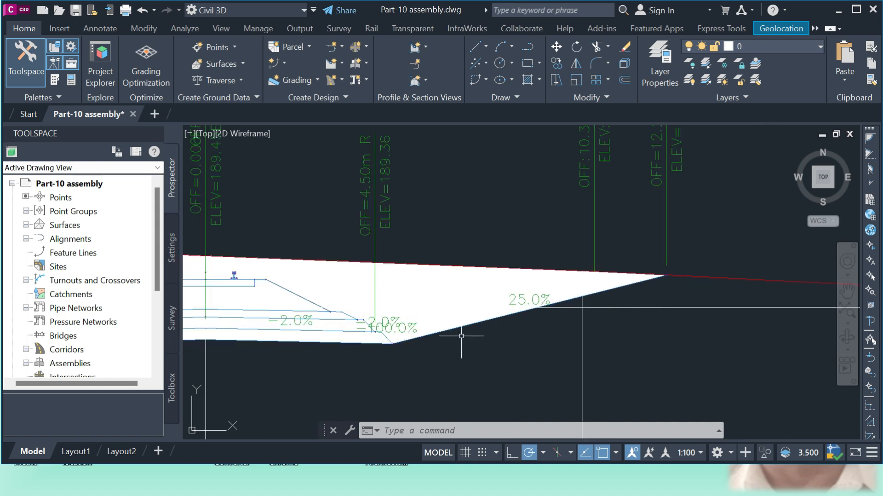
{"action": "scroll", "coordinate": [572, 336], "scroll_direction": "down", "scroll_amount": 2}
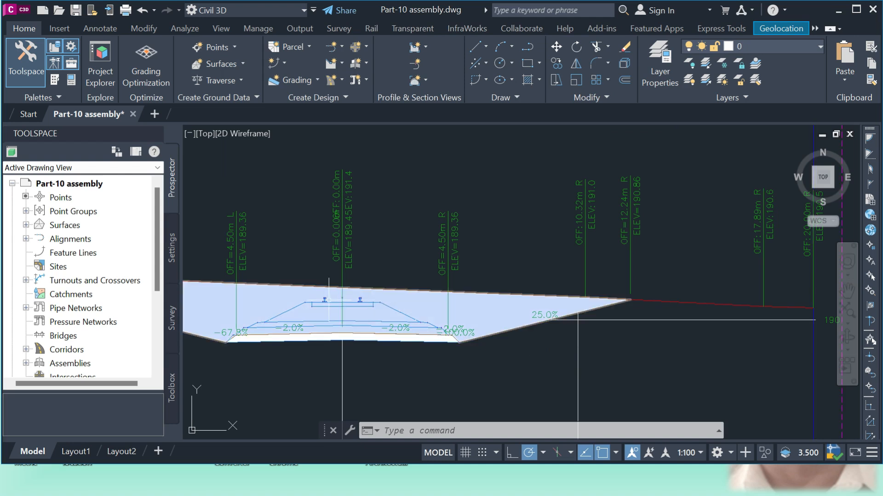
{"action": "scroll", "coordinate": [667, 282], "scroll_direction": "down", "scroll_amount": 3}
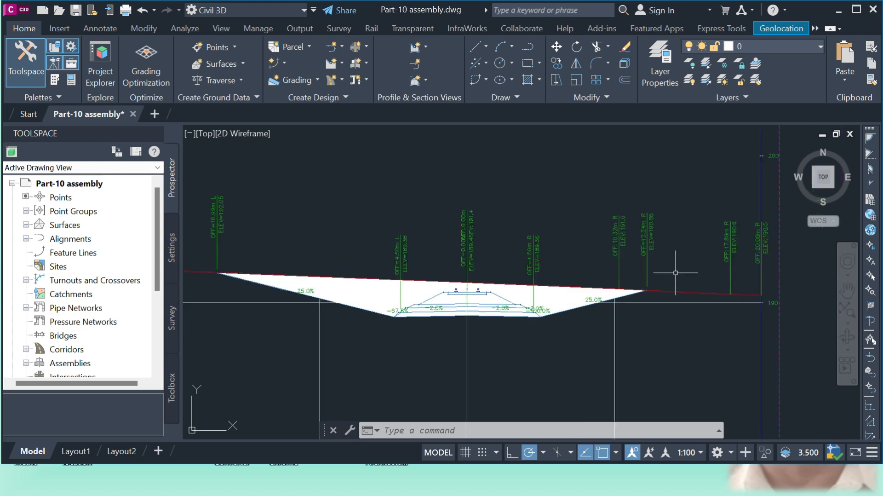
{"action": "scroll", "coordinate": [467, 290], "scroll_direction": "up", "scroll_amount": 1}
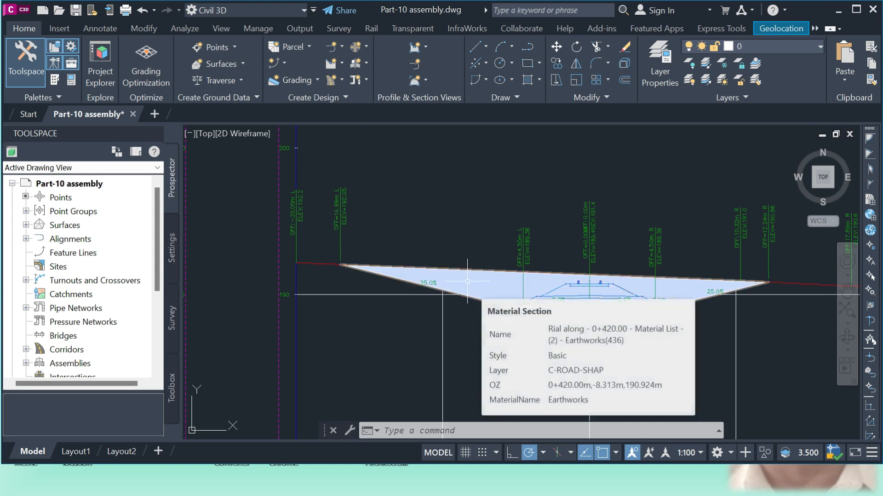
{"action": "scroll", "coordinate": [579, 275], "scroll_direction": "down", "scroll_amount": 4}
{"action": "scroll", "coordinate": [579, 276], "scroll_direction": "down", "scroll_amount": 2}
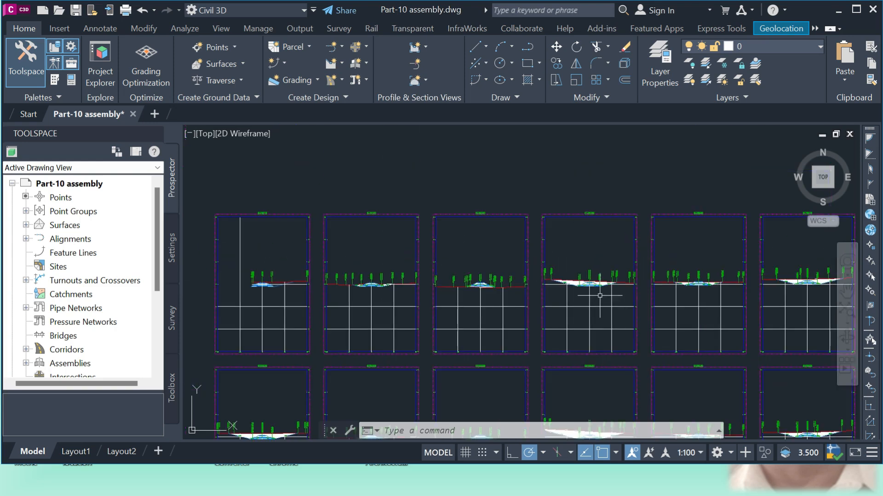
Examine a fill section view, checking the earthworks area, track layers and side slopes down to existing ground
{"action": "scroll", "coordinate": [505, 291], "scroll_direction": "up", "scroll_amount": 5}
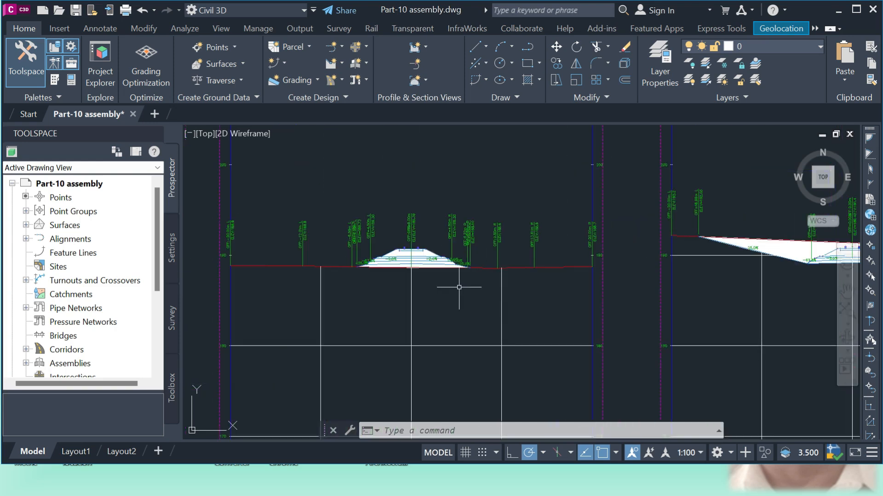
{"action": "scroll", "coordinate": [460, 288], "scroll_direction": "down", "scroll_amount": 4}
{"action": "scroll", "coordinate": [297, 327], "scroll_direction": "up", "scroll_amount": 6}
{"action": "scroll", "coordinate": [297, 326], "scroll_direction": "up", "scroll_amount": 4}
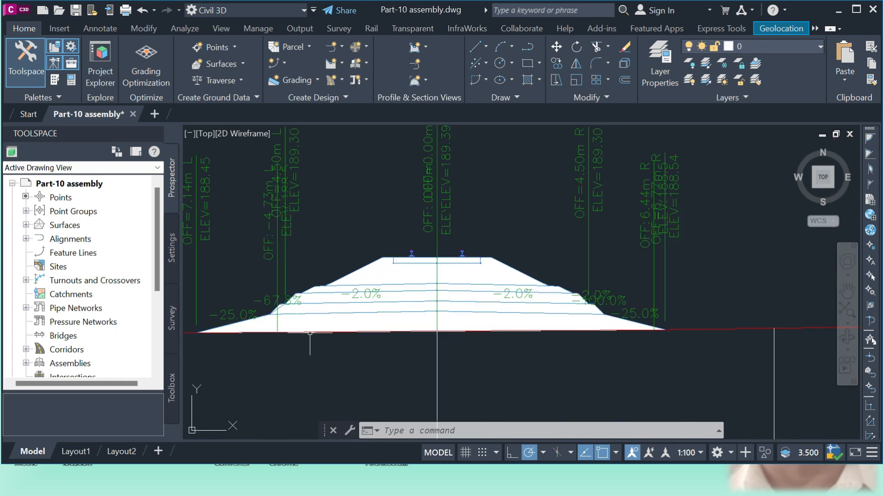
{"action": "scroll", "coordinate": [626, 347], "scroll_direction": "up", "scroll_amount": 5}
{"action": "scroll", "coordinate": [668, 336], "scroll_direction": "up", "scroll_amount": 2}
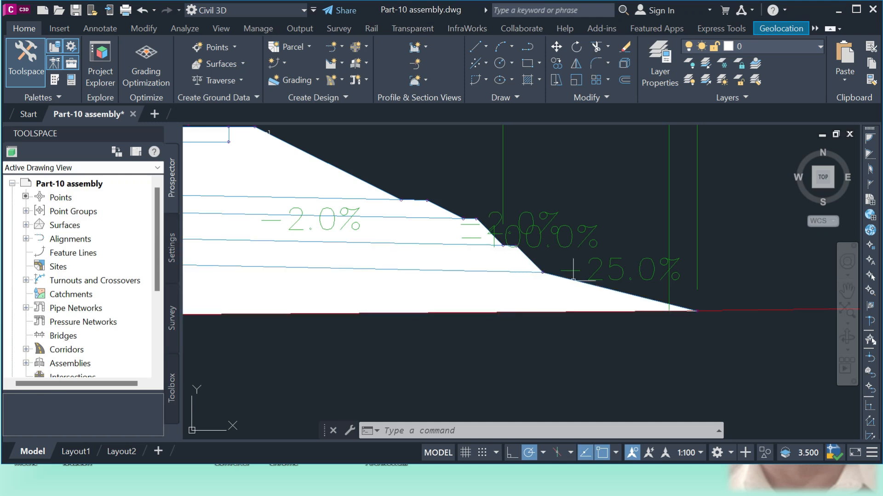
{"action": "scroll", "coordinate": [573, 272], "scroll_direction": "down", "scroll_amount": 4}
{"action": "scroll", "coordinate": [488, 328], "scroll_direction": "up", "scroll_amount": 4}
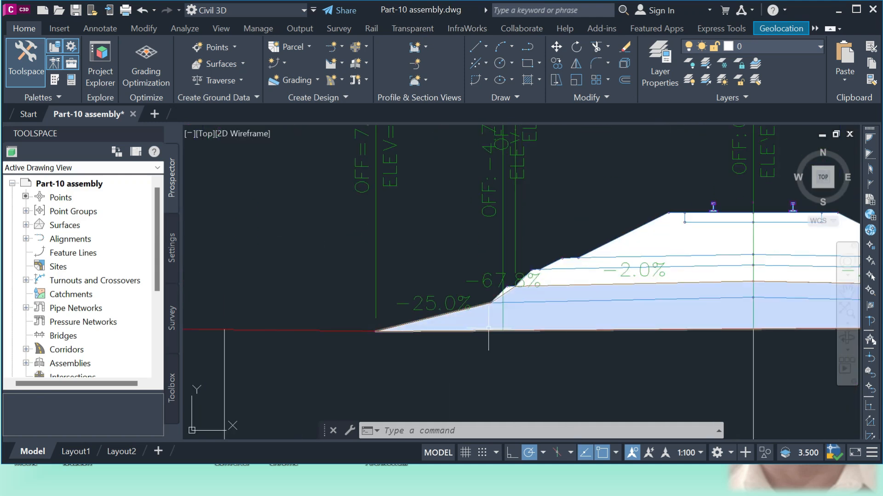
{"action": "scroll", "coordinate": [474, 325], "scroll_direction": "down", "scroll_amount": 5}
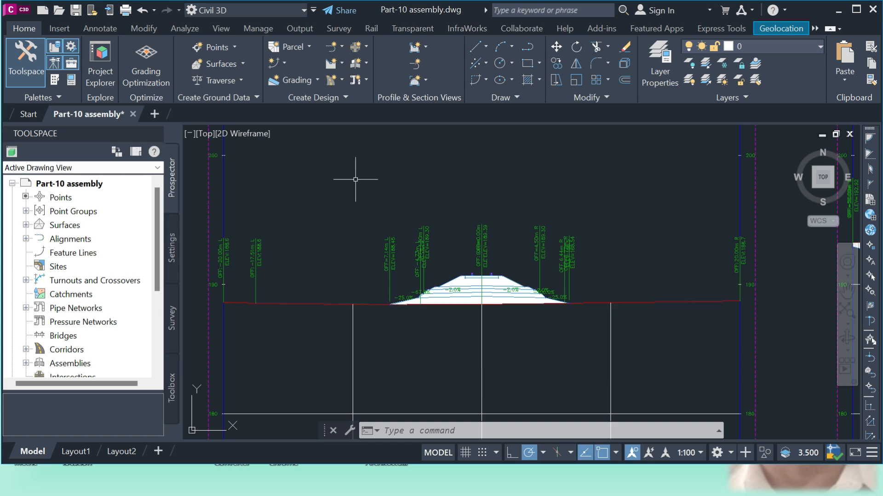
{"action": "scroll", "coordinate": [487, 270], "scroll_direction": "up", "scroll_amount": 2}
{"action": "scroll", "coordinate": [526, 324], "scroll_direction": "down", "scroll_amount": 10}
{"action": "scroll", "coordinate": [512, 408], "scroll_direction": "up", "scroll_amount": 5}
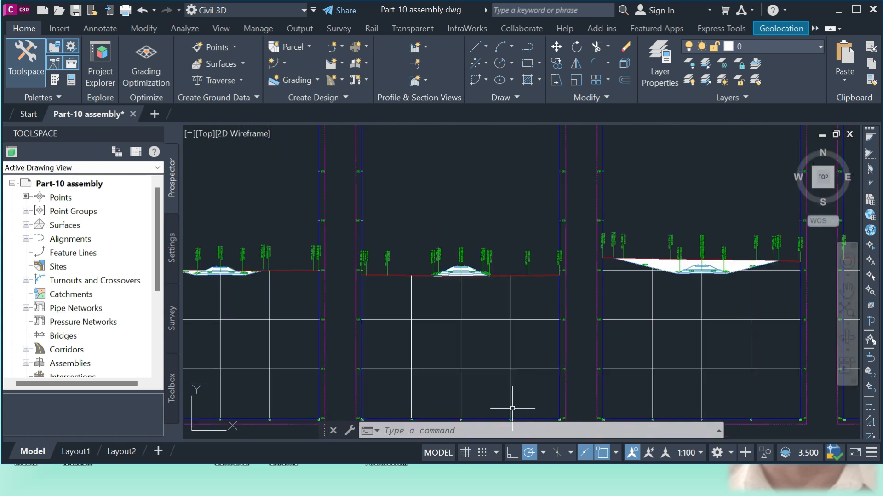
Compare the earthworks and track material areas across further section views in cut, fill and mixed cut and fill
{"action": "scroll", "coordinate": [650, 292], "scroll_direction": "up", "scroll_amount": 2}
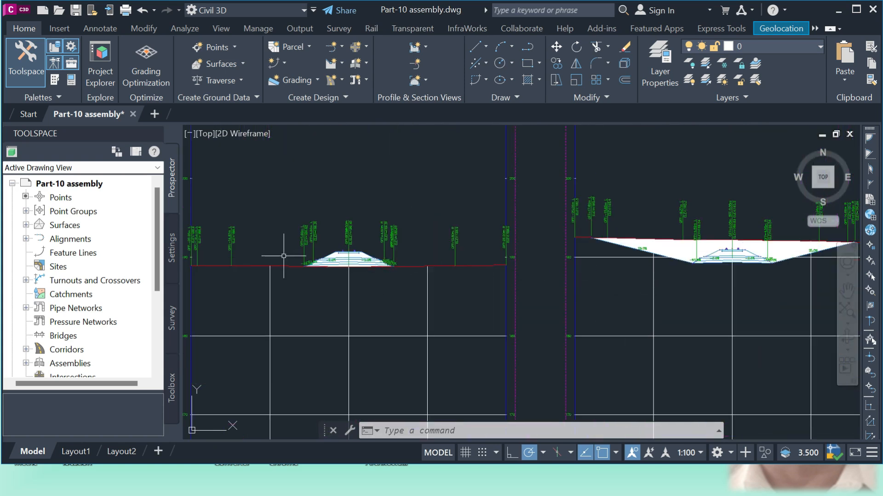
{"action": "scroll", "coordinate": [284, 256], "scroll_direction": "up", "scroll_amount": 10}
{"action": "scroll", "coordinate": [354, 306], "scroll_direction": "down", "scroll_amount": 8}
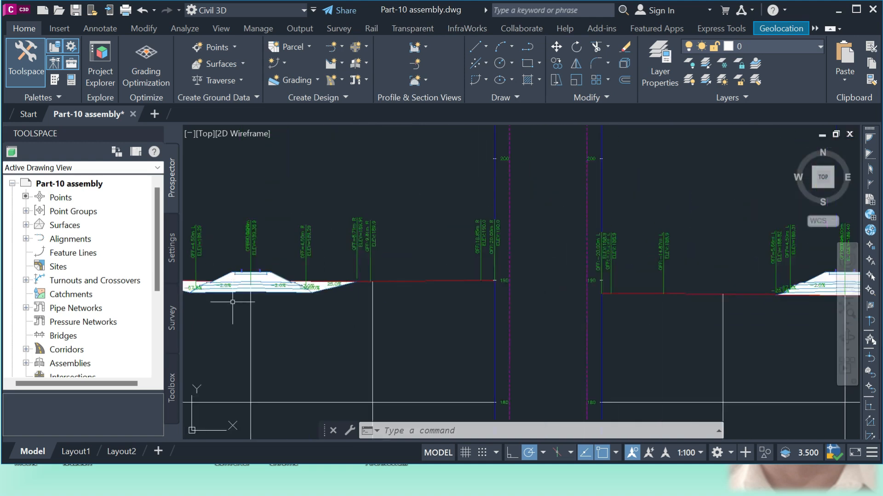
{"action": "scroll", "coordinate": [233, 302], "scroll_direction": "up", "scroll_amount": 8}
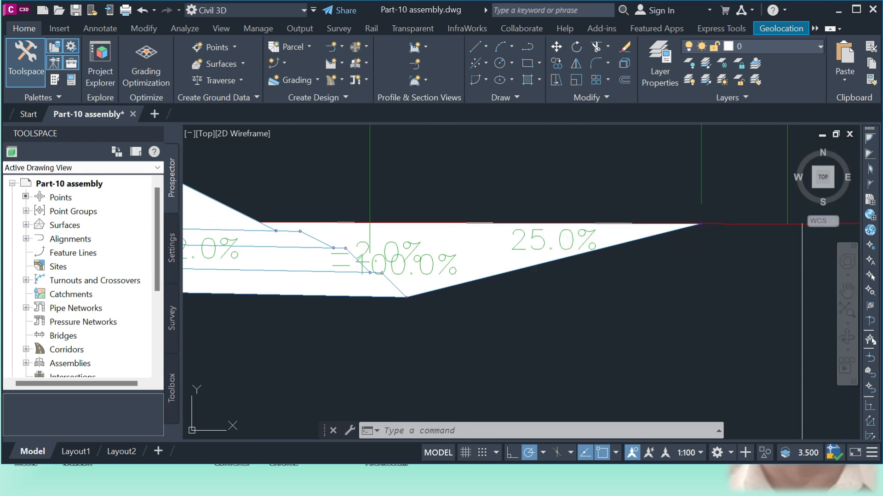
{"action": "scroll", "coordinate": [511, 249], "scroll_direction": "down", "scroll_amount": 9}
{"action": "scroll", "coordinate": [484, 214], "scroll_direction": "up", "scroll_amount": 6}
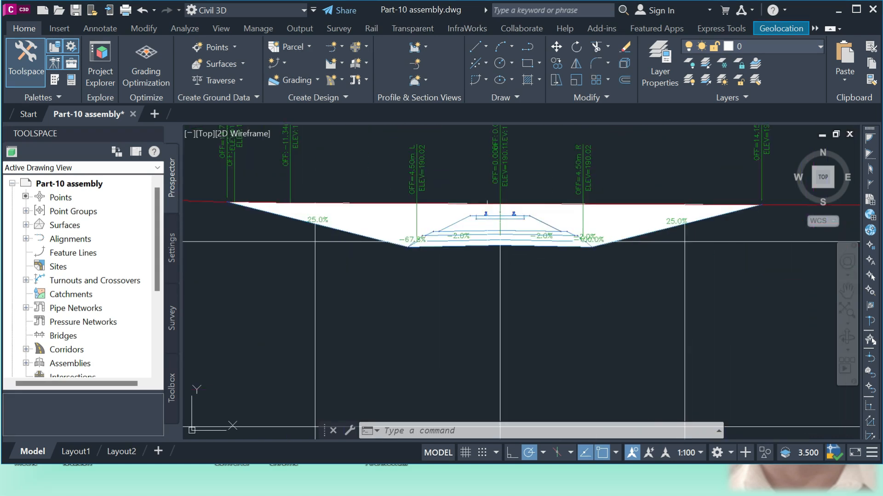
{"action": "scroll", "coordinate": [661, 239], "scroll_direction": "down", "scroll_amount": 12}
{"action": "scroll", "coordinate": [661, 240], "scroll_direction": "up", "scroll_amount": 8}
{"action": "scroll", "coordinate": [575, 276], "scroll_direction": "down", "scroll_amount": 4}
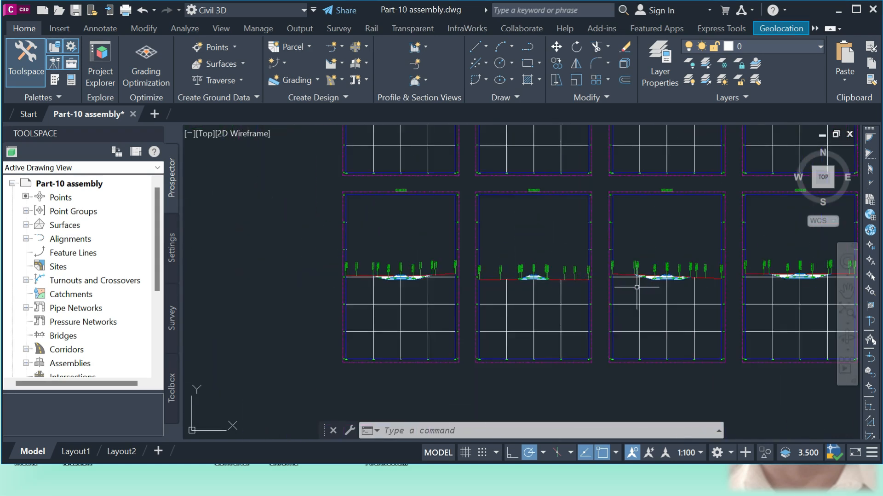
{"action": "scroll", "coordinate": [392, 295], "scroll_direction": "up", "scroll_amount": 2}
{"action": "scroll", "coordinate": [439, 276], "scroll_direction": "up", "scroll_amount": 6}
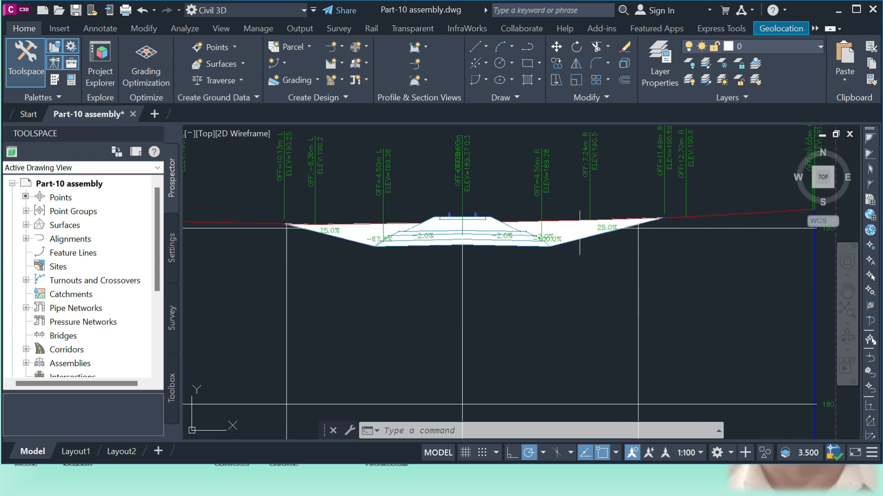
Highlight the existing ground line and the track structure material area in the mixed cut-and-fill section view, then clear the selection
{"action": "left_click", "coordinate": [716, 214]}
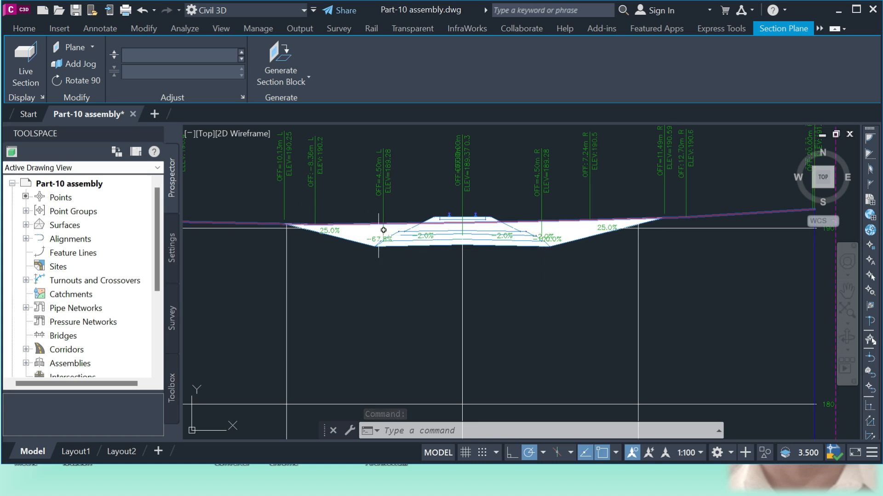
{"action": "scroll", "coordinate": [381, 236], "scroll_direction": "up", "scroll_amount": 4}
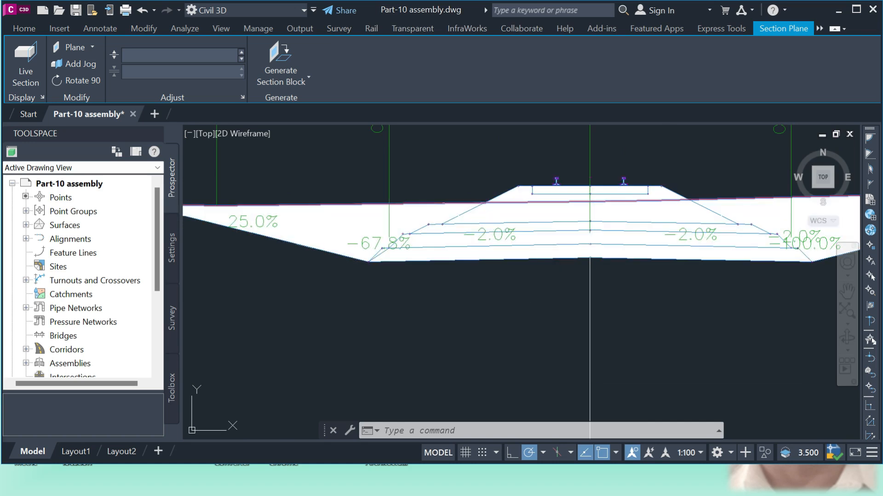
{"action": "key", "text": "Escape"}
{"action": "left_click", "coordinate": [516, 248]}
{"action": "mouse_move", "coordinate": [516, 248]}
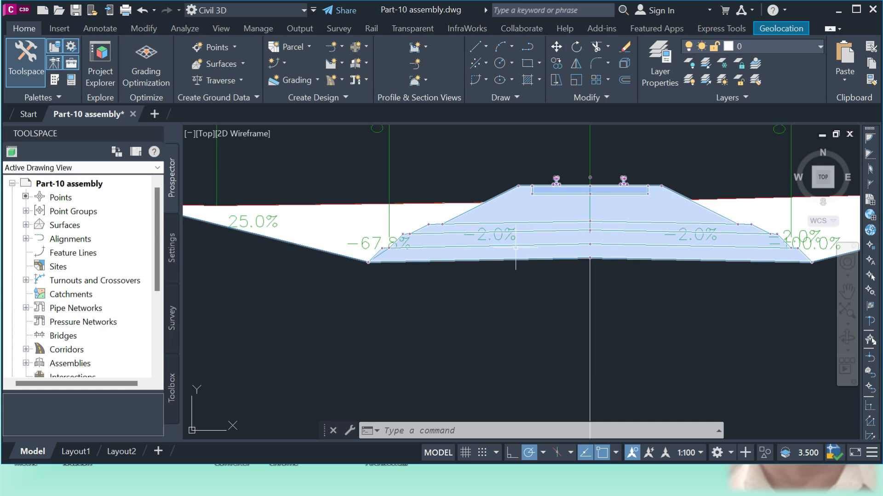
{"action": "key", "text": "Escape"}
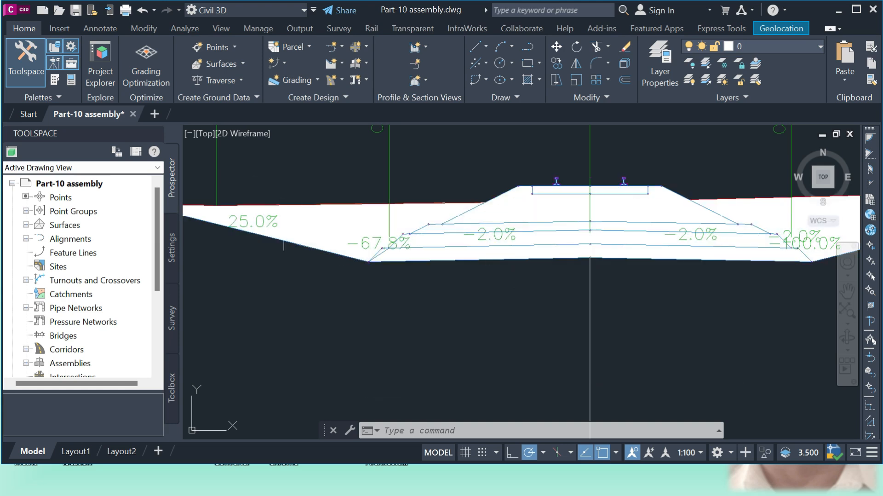
Return from the section views to the corridor in plan and select the sample line just before station 0+090
{"action": "scroll", "coordinate": [405, 257], "scroll_direction": "down", "scroll_amount": 10}
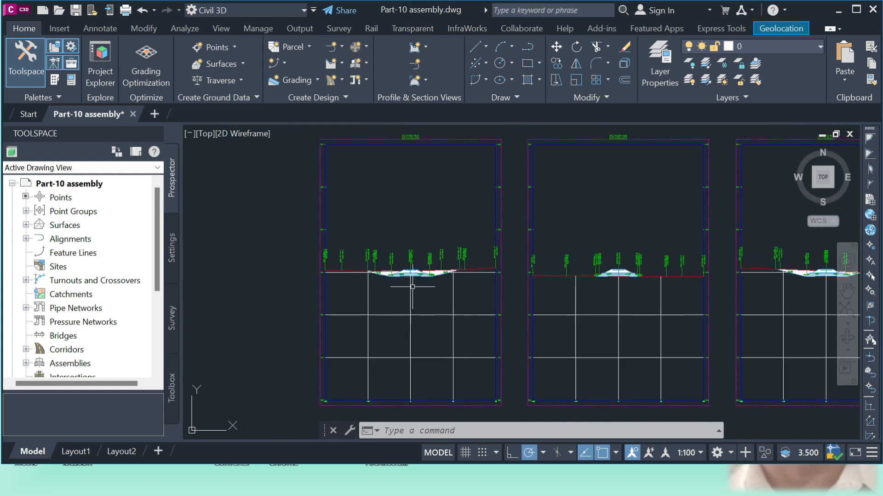
{"action": "scroll", "coordinate": [379, 302], "scroll_direction": "down", "scroll_amount": 3}
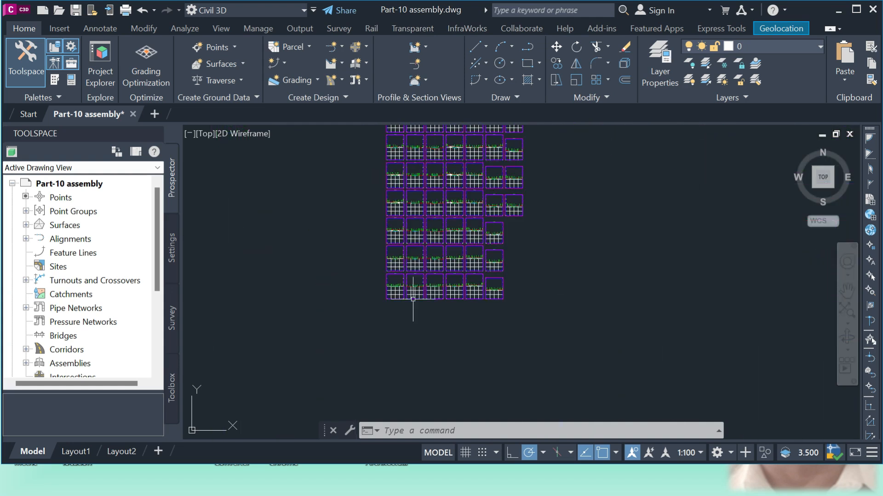
{"action": "scroll", "coordinate": [487, 305], "scroll_direction": "down", "scroll_amount": 3}
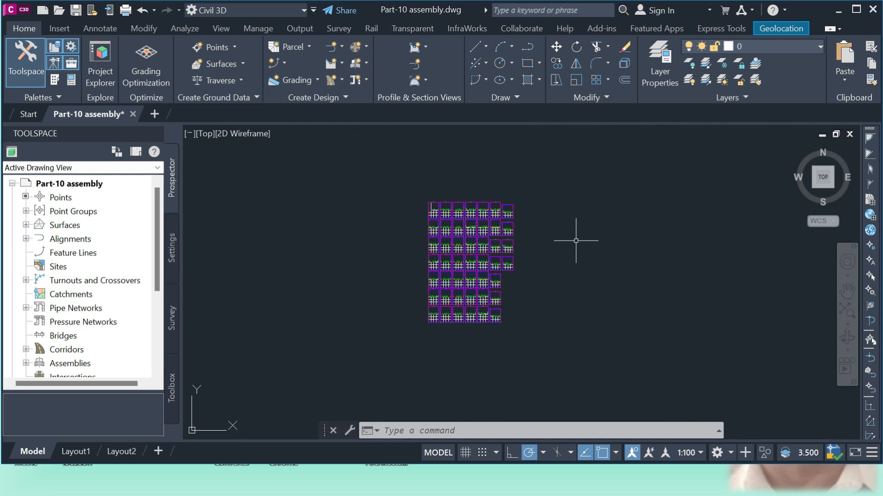
{"action": "scroll", "coordinate": [584, 248], "scroll_direction": "down", "scroll_amount": 3}
{"action": "scroll", "coordinate": [338, 237], "scroll_direction": "up", "scroll_amount": 5}
{"action": "scroll", "coordinate": [351, 206], "scroll_direction": "up", "scroll_amount": 3}
{"action": "scroll", "coordinate": [394, 238], "scroll_direction": "up", "scroll_amount": 2}
{"action": "scroll", "coordinate": [394, 238], "scroll_direction": "up", "scroll_amount": 2}
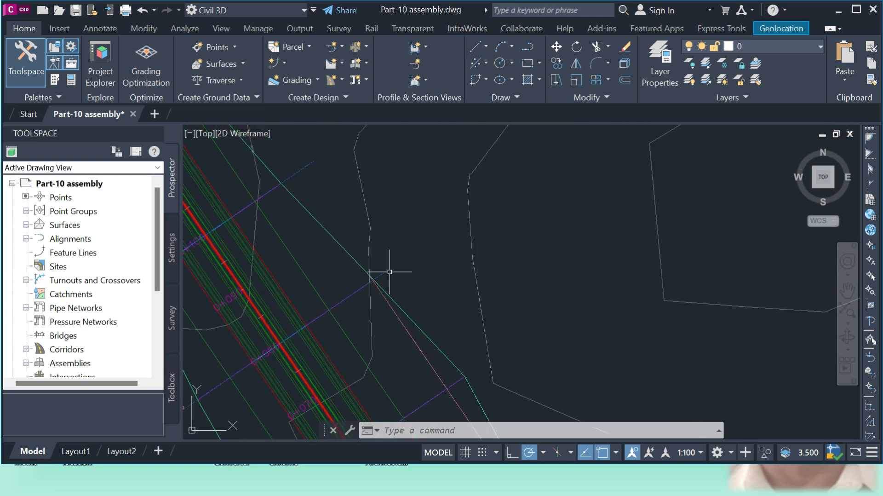
{"action": "left_click", "coordinate": [389, 272]}
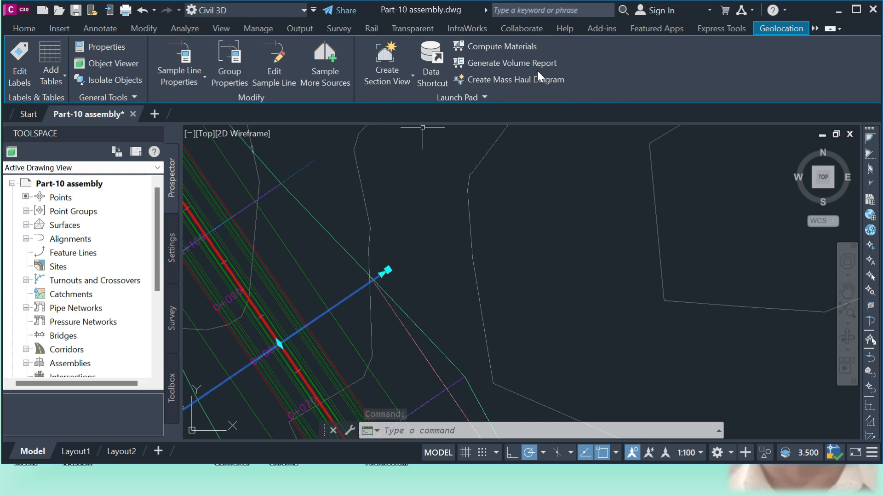
{"action": "left_click", "coordinate": [505, 63]}
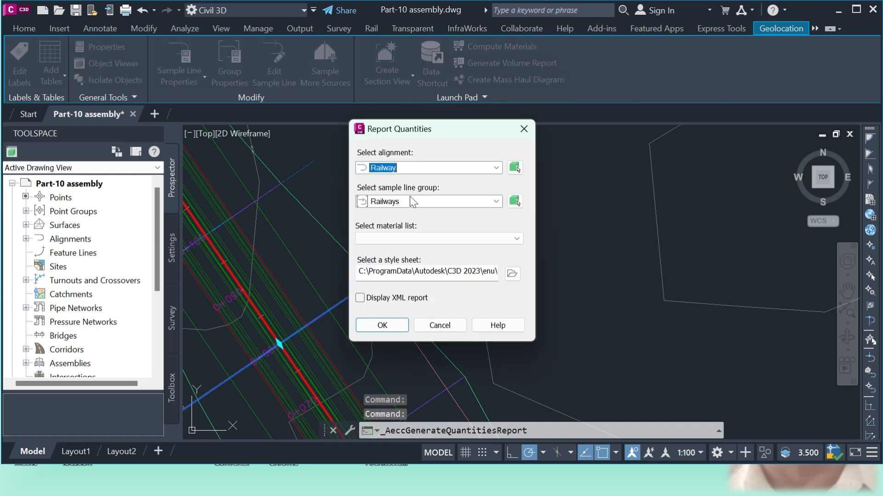
{"action": "left_click", "coordinate": [490, 203]}
{"action": "left_click", "coordinate": [388, 225]}
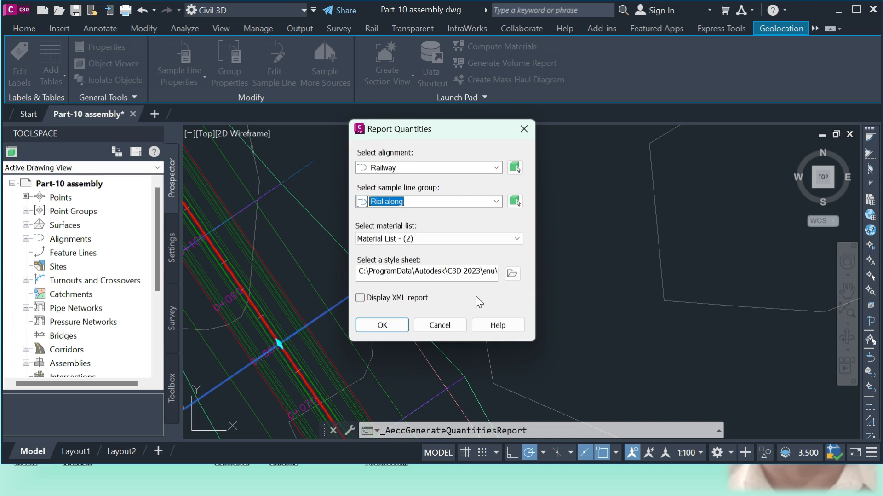
{"action": "left_click", "coordinate": [361, 298]}
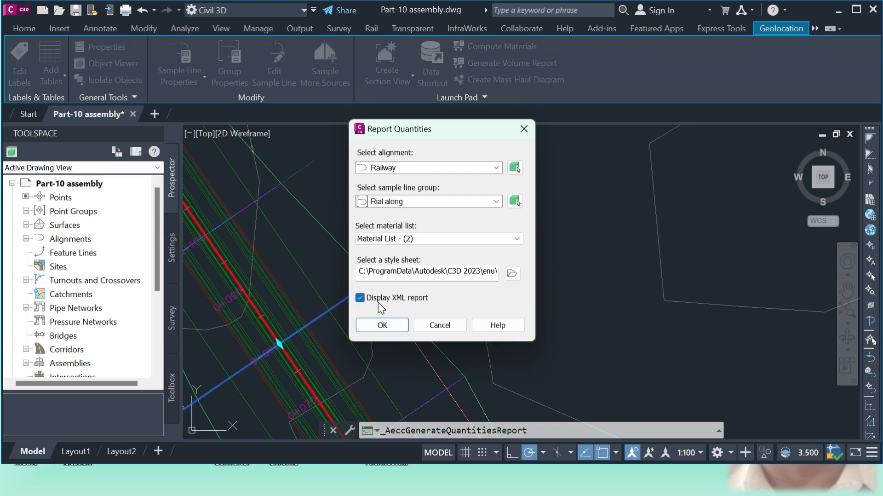
{"action": "left_click", "coordinate": [383, 325]}
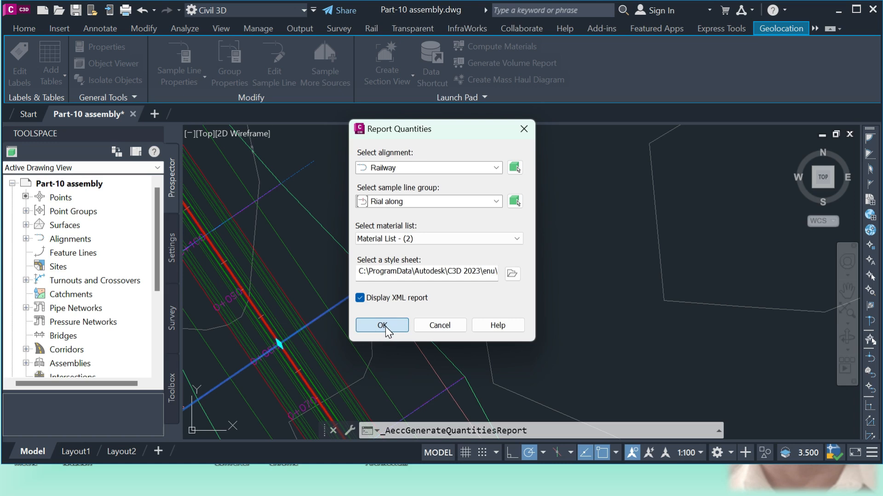
{"action": "left_click", "coordinate": [440, 325]}
{"action": "key", "text": "Escape"}
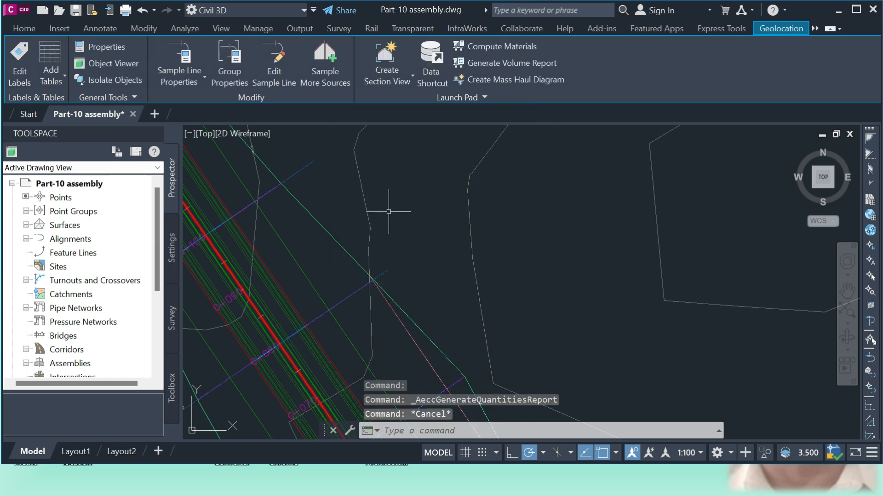
Select the sample line again and set up a Cut and Fill total volume table for the Rial along group and Material List - (2)
{"action": "left_click", "coordinate": [388, 270]}
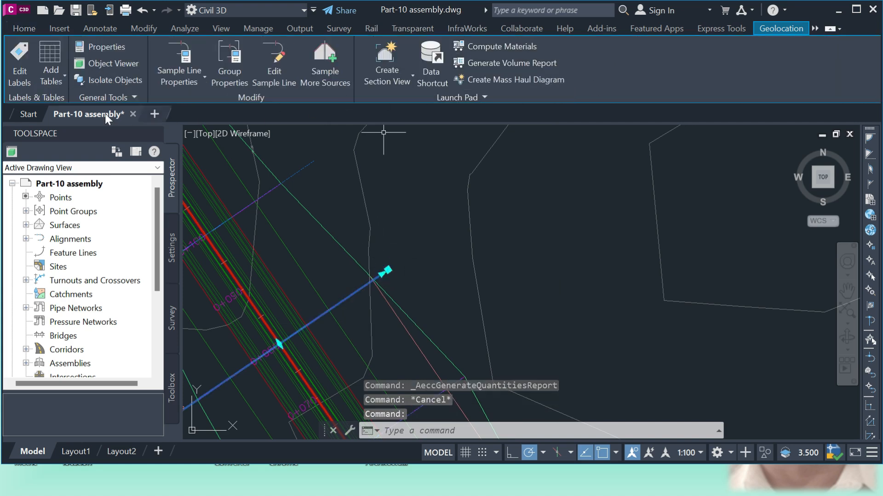
{"action": "left_click", "coordinate": [64, 78]}
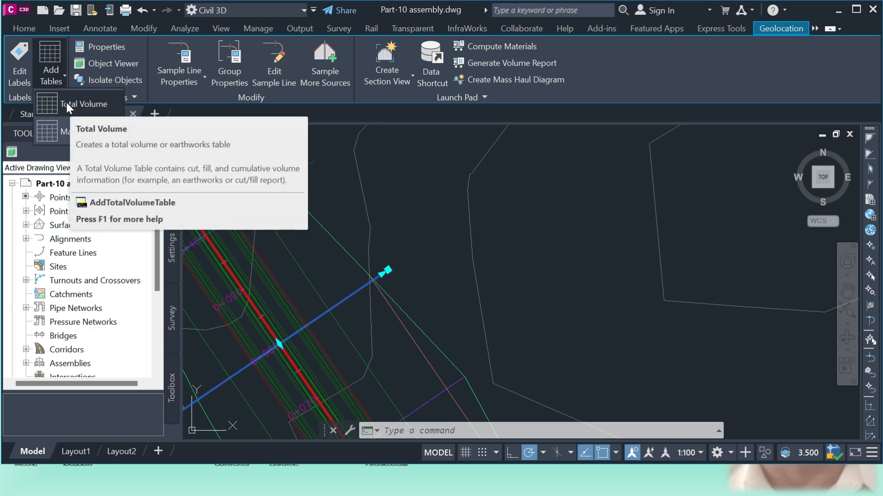
{"action": "left_click", "coordinate": [66, 102]}
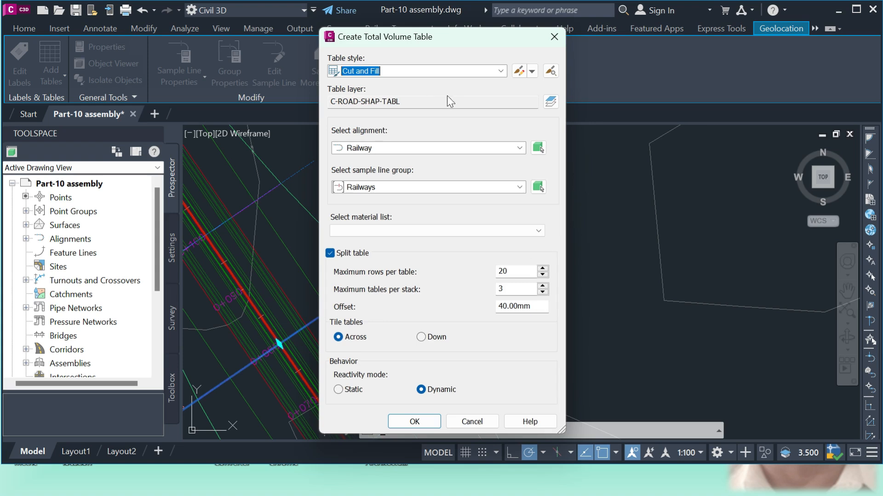
{"action": "left_click", "coordinate": [501, 70]}
{"action": "left_click", "coordinate": [500, 69]}
{"action": "left_click", "coordinate": [519, 187]}
{"action": "left_click", "coordinate": [378, 213]}
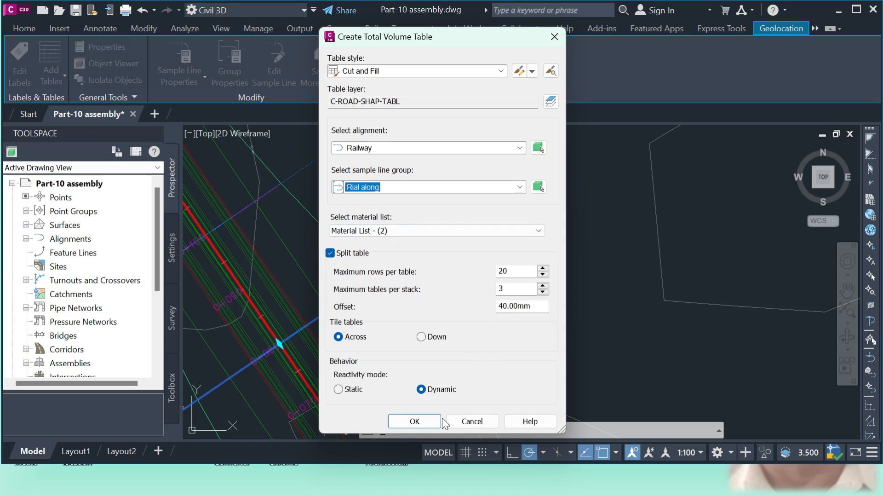
{"action": "left_click", "coordinate": [421, 419]}
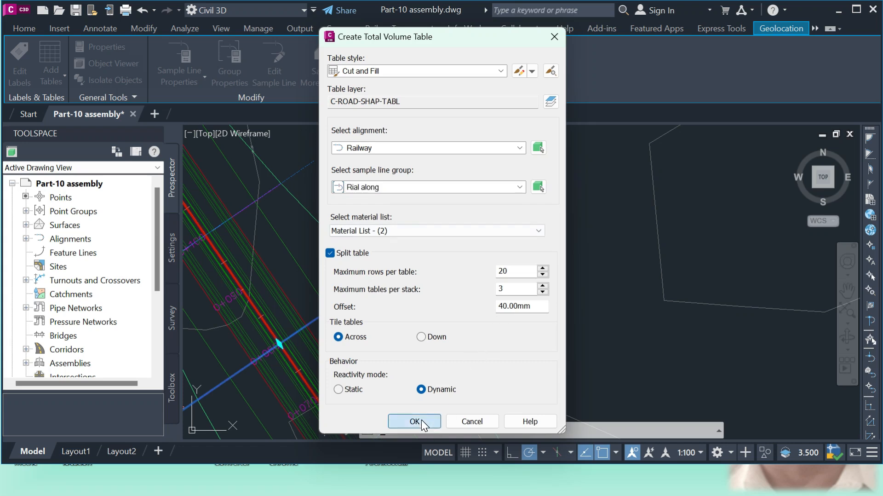
Place the total volume tables in the empty area beside the surface plan, below the assembly and profile view
{"action": "scroll", "coordinate": [298, 309], "scroll_direction": "down", "scroll_amount": 2}
{"action": "scroll", "coordinate": [298, 307], "scroll_direction": "down", "scroll_amount": 6}
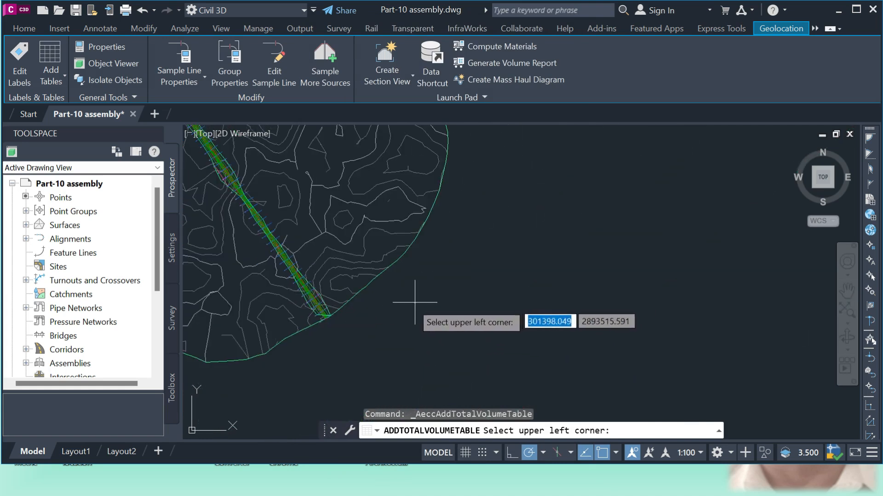
{"action": "scroll", "coordinate": [415, 302], "scroll_direction": "down", "scroll_amount": 2}
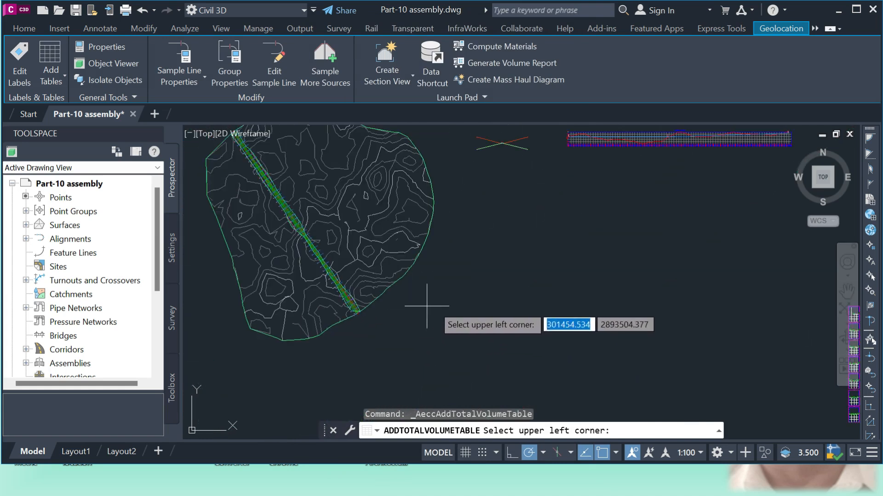
{"action": "left_click", "coordinate": [528, 238]}
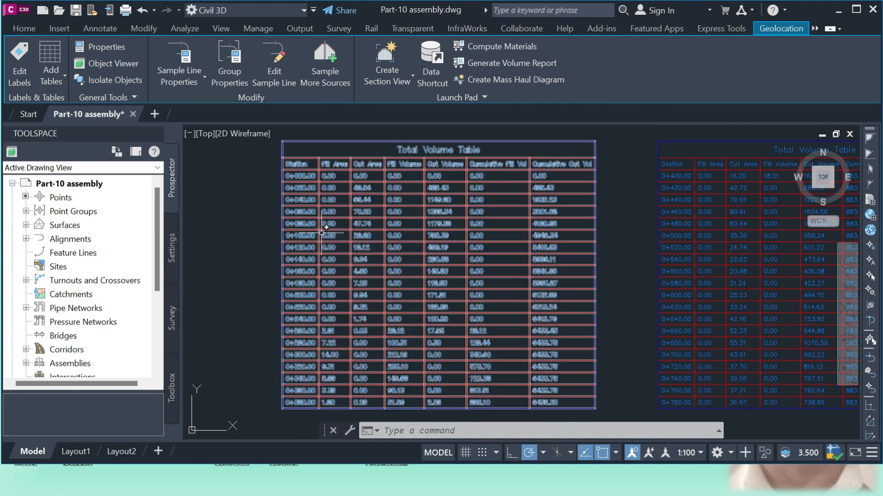
Examine the first stations of the first total volume table, comparing cut areas, cut volumes and the cumulative volume columns
{"action": "scroll", "coordinate": [331, 169], "scroll_direction": "up", "scroll_amount": 2}
{"action": "scroll", "coordinate": [330, 168], "scroll_direction": "up", "scroll_amount": 3}
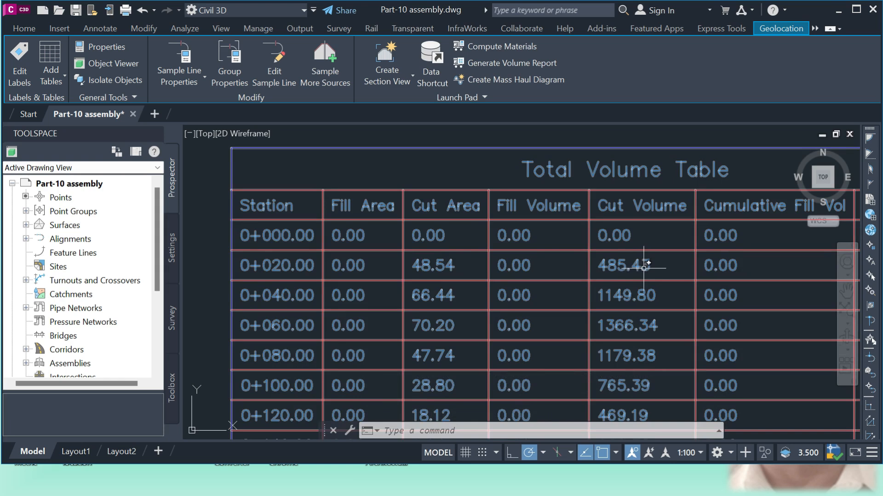
{"action": "scroll", "coordinate": [589, 236], "scroll_direction": "down", "scroll_amount": 4}
{"action": "scroll", "coordinate": [707, 299], "scroll_direction": "up", "scroll_amount": 4}
{"action": "scroll", "coordinate": [707, 299], "scroll_direction": "down", "scroll_amount": 5}
{"action": "scroll", "coordinate": [695, 194], "scroll_direction": "up", "scroll_amount": 5}
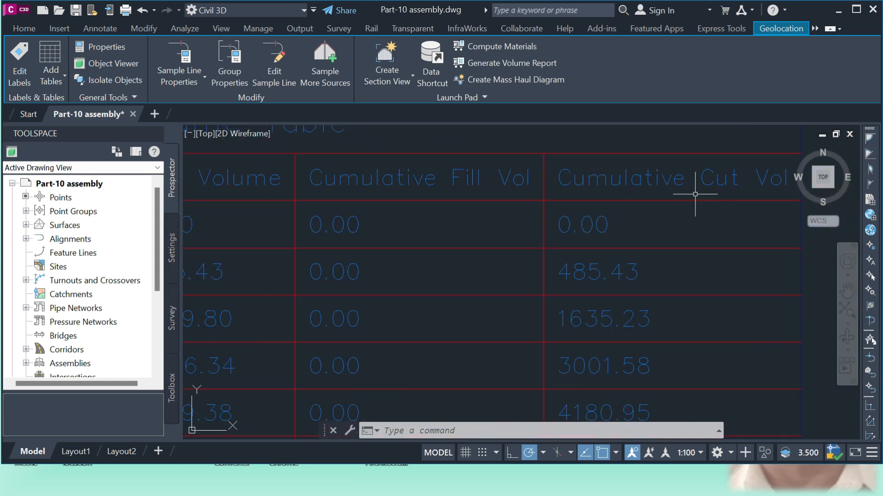
{"action": "scroll", "coordinate": [642, 191], "scroll_direction": "down", "scroll_amount": 3}
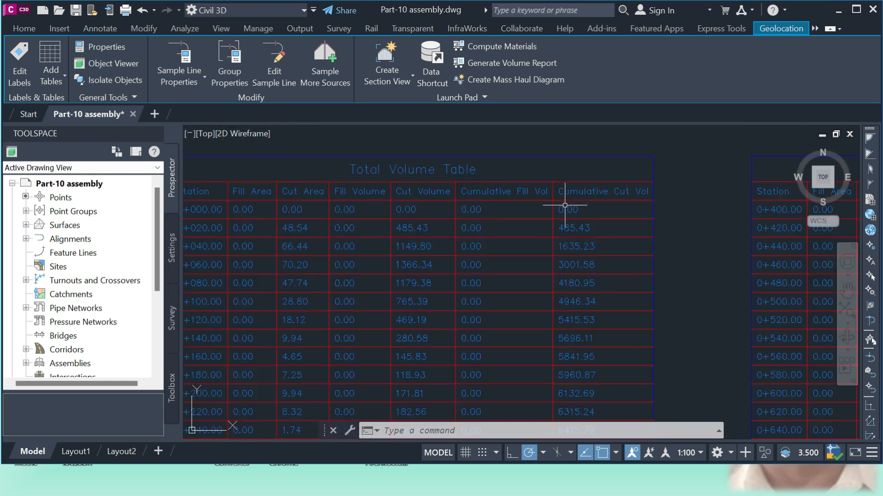
{"action": "scroll", "coordinate": [579, 227], "scroll_direction": "up", "scroll_amount": 3}
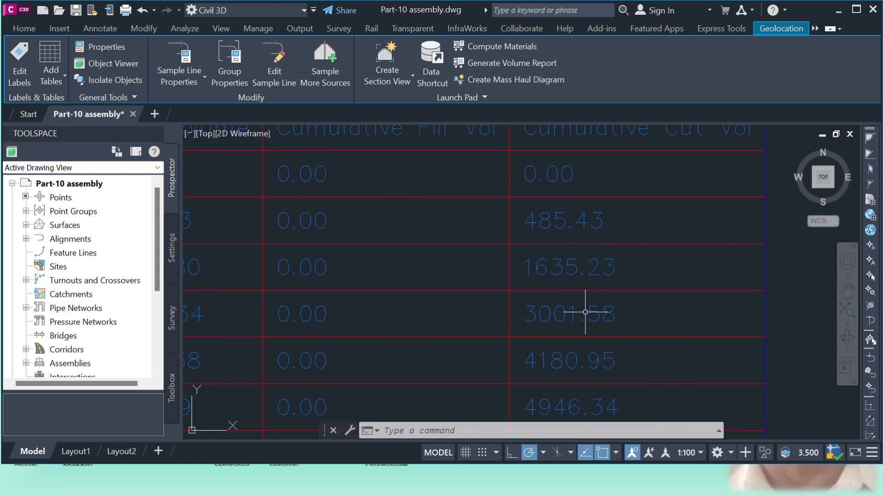
Follow the fill, cut and cumulative volumes down to the last row of the first total volume table, station 0+380.00
{"action": "scroll", "coordinate": [601, 354], "scroll_direction": "down", "scroll_amount": 5}
{"action": "scroll", "coordinate": [494, 309], "scroll_direction": "up", "scroll_amount": 6}
{"action": "scroll", "coordinate": [443, 316], "scroll_direction": "down", "scroll_amount": 5}
{"action": "scroll", "coordinate": [508, 240], "scroll_direction": "up", "scroll_amount": 3}
{"action": "scroll", "coordinate": [427, 230], "scroll_direction": "down", "scroll_amount": 3}
{"action": "scroll", "coordinate": [453, 285], "scroll_direction": "down", "scroll_amount": 2}
{"action": "scroll", "coordinate": [394, 276], "scroll_direction": "up", "scroll_amount": 8}
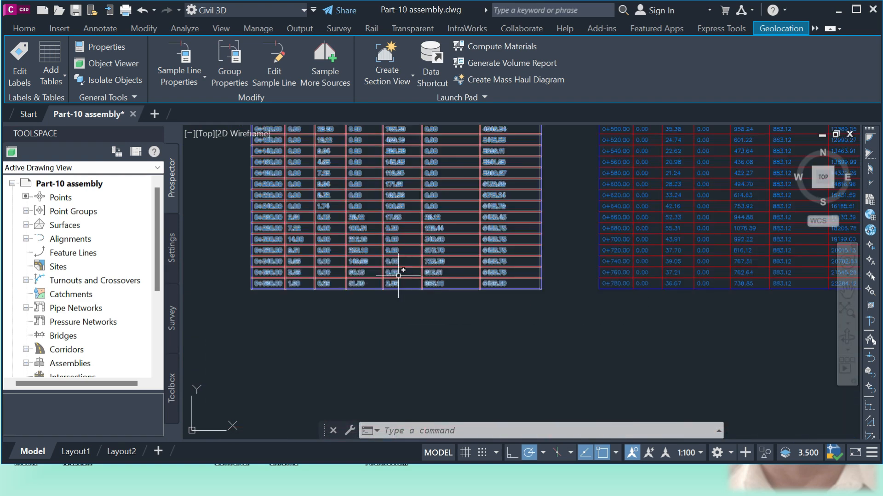
{"action": "scroll", "coordinate": [392, 303], "scroll_direction": "down", "scroll_amount": 5}
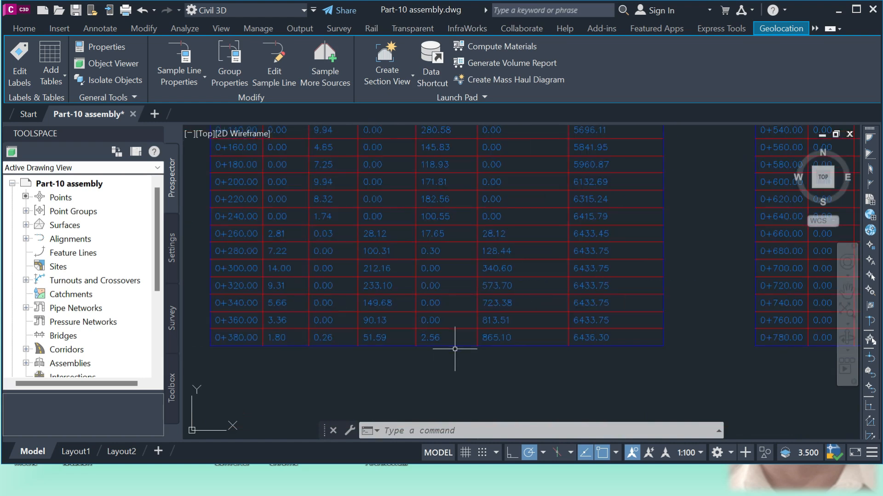
{"action": "scroll", "coordinate": [318, 322], "scroll_direction": "up", "scroll_amount": 3}
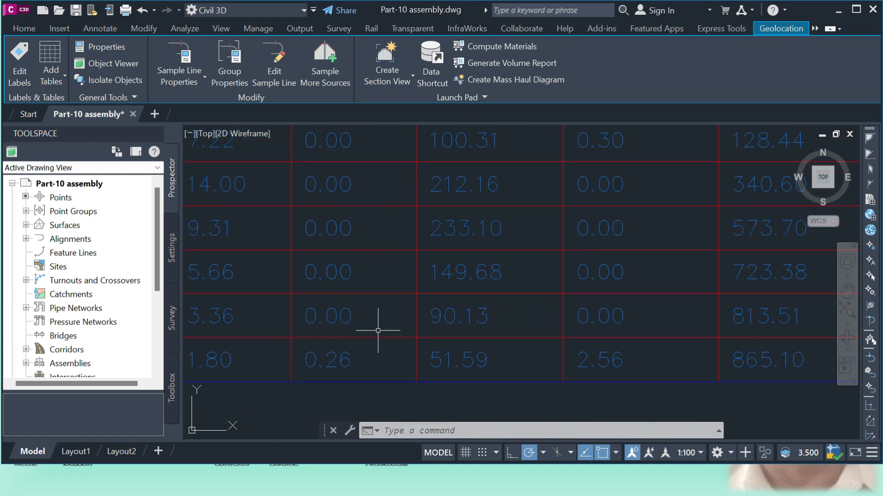
{"action": "scroll", "coordinate": [377, 350], "scroll_direction": "down", "scroll_amount": 3}
{"action": "scroll", "coordinate": [380, 341], "scroll_direction": "down", "scroll_amount": 4}
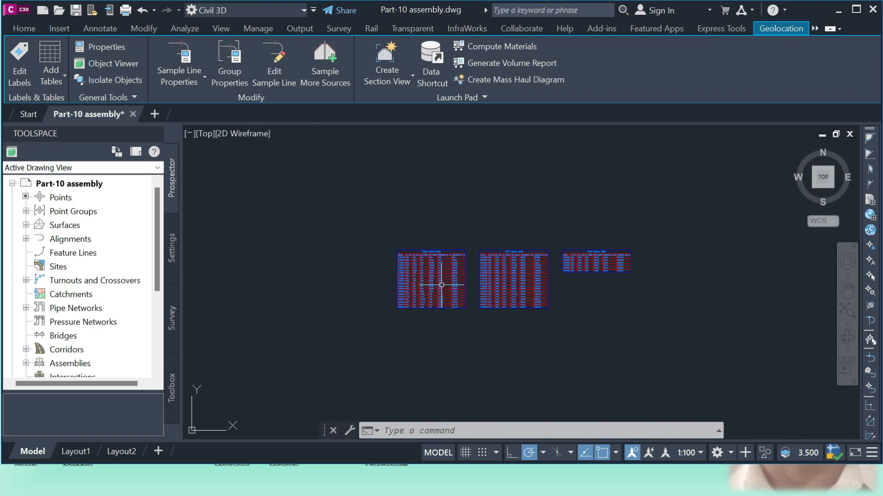
Read the final cumulative fill and cut volumes at station 0+896.10 in the third total volume table
{"action": "scroll", "coordinate": [642, 291], "scroll_direction": "up", "scroll_amount": 6}
{"action": "scroll", "coordinate": [642, 291], "scroll_direction": "up", "scroll_amount": 5}
{"action": "scroll", "coordinate": [620, 332], "scroll_direction": "down", "scroll_amount": 4}
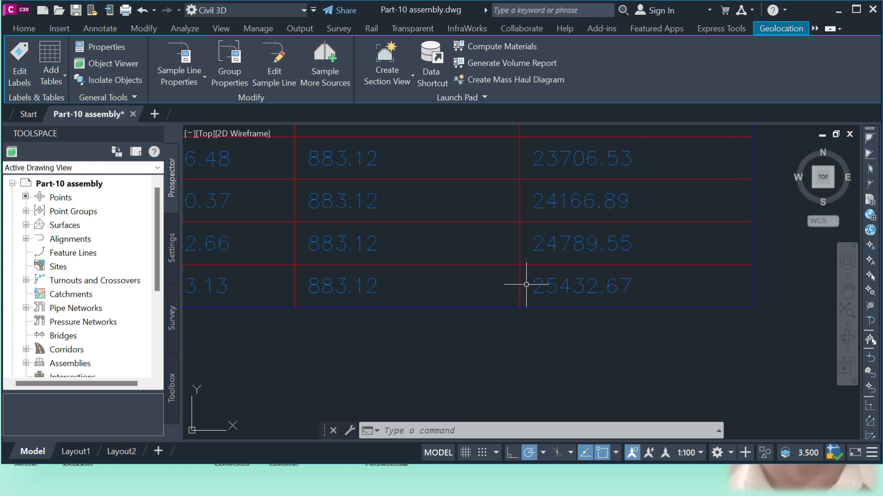
{"action": "scroll", "coordinate": [681, 380], "scroll_direction": "down", "scroll_amount": 4}
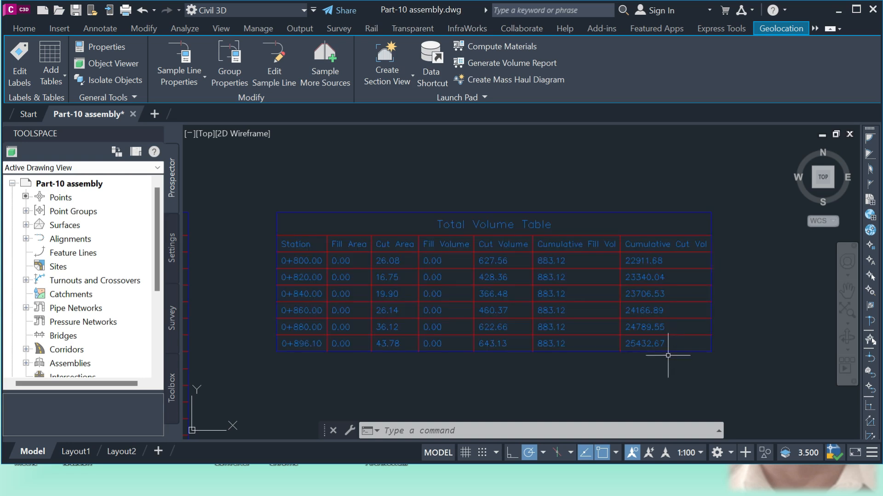
{"action": "scroll", "coordinate": [582, 252], "scroll_direction": "up", "scroll_amount": 2}
{"action": "scroll", "coordinate": [584, 244], "scroll_direction": "down", "scroll_amount": 2}
{"action": "scroll", "coordinate": [565, 340], "scroll_direction": "up", "scroll_amount": 2}
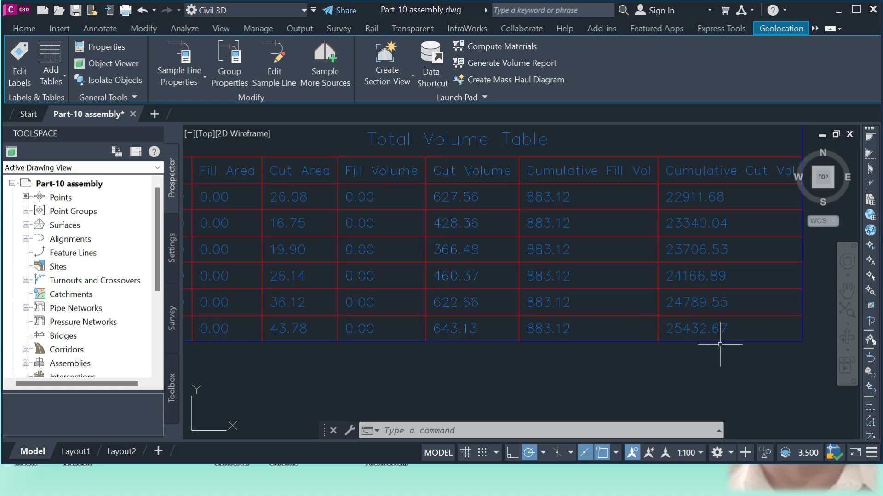
{"action": "scroll", "coordinate": [543, 340], "scroll_direction": "down", "scroll_amount": 5}
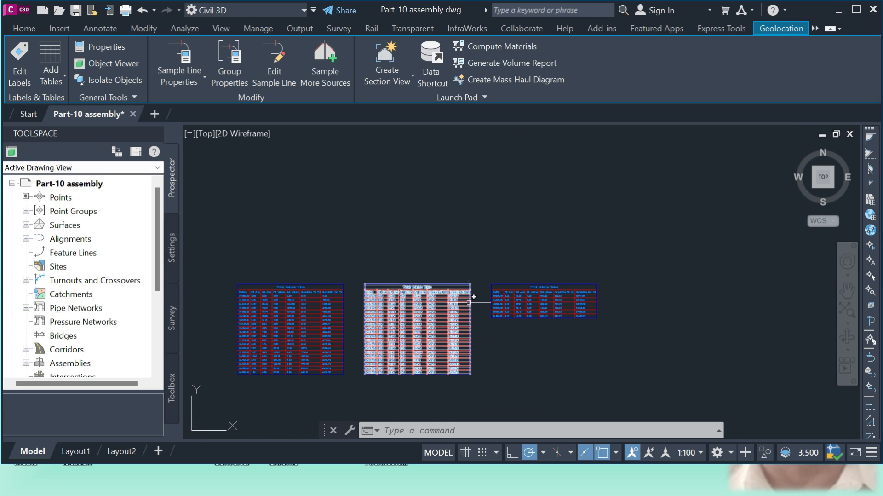
Set up a material volume table for the Rial along sample line group using Material List - (2) and Material - (3)
{"action": "scroll", "coordinate": [710, 272], "scroll_direction": "down", "scroll_amount": 6}
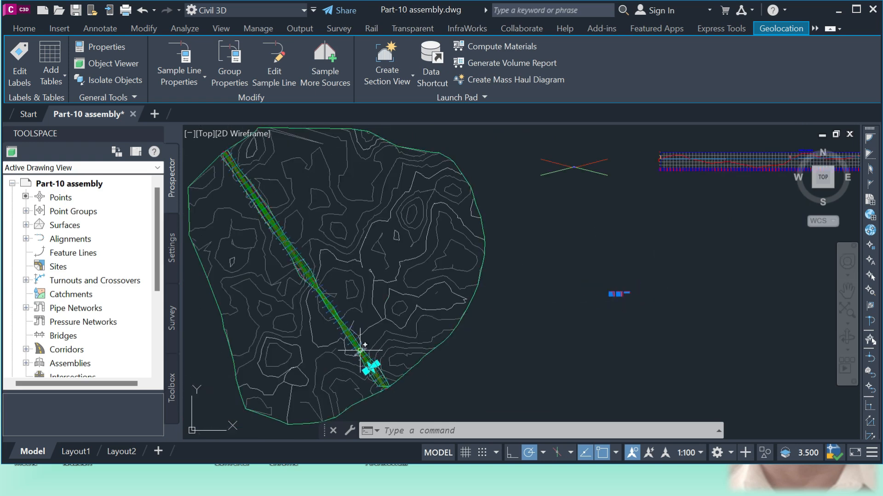
{"action": "left_click", "coordinate": [63, 76]}
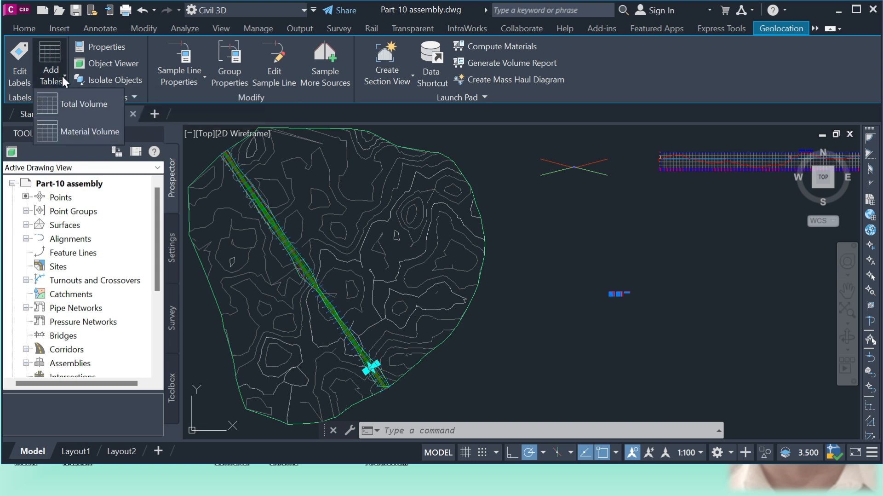
{"action": "left_click", "coordinate": [88, 128]}
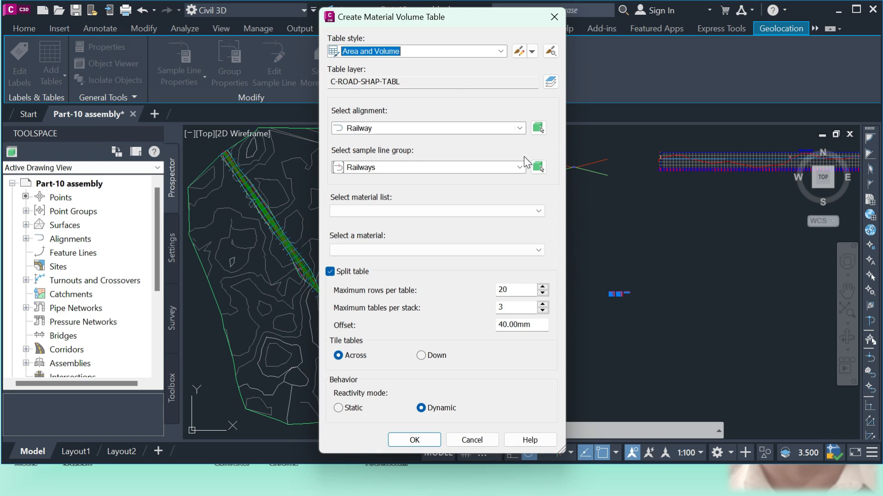
{"action": "left_click", "coordinate": [506, 168]}
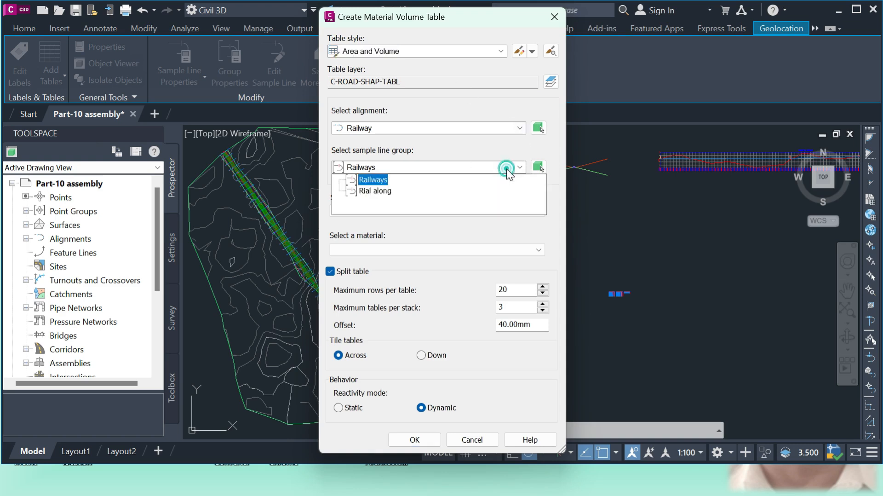
{"action": "left_click", "coordinate": [379, 190]}
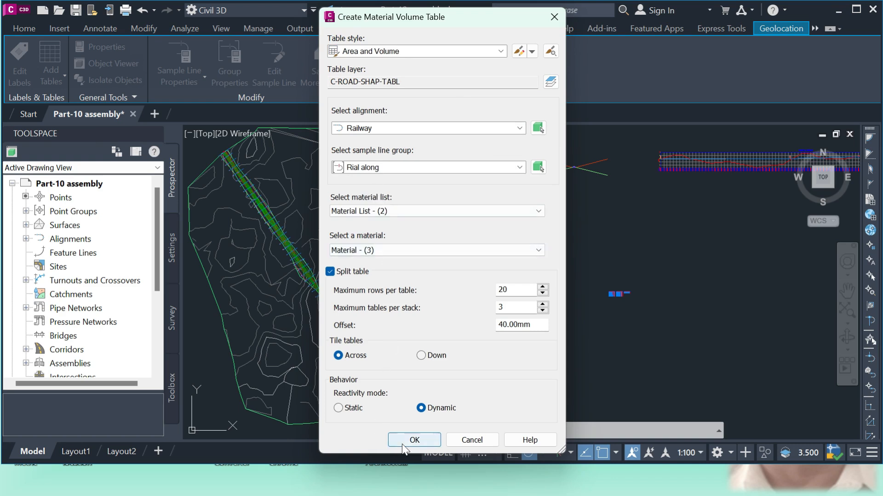
{"action": "left_click", "coordinate": [413, 439]}
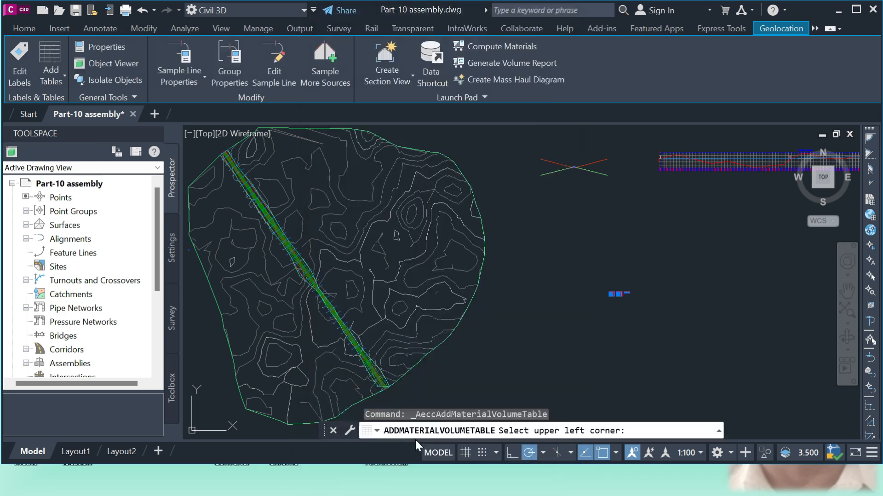
Place the material tables in the empty area east of the three total volume tables
{"action": "scroll", "coordinate": [280, 262], "scroll_direction": "down", "scroll_amount": 8}
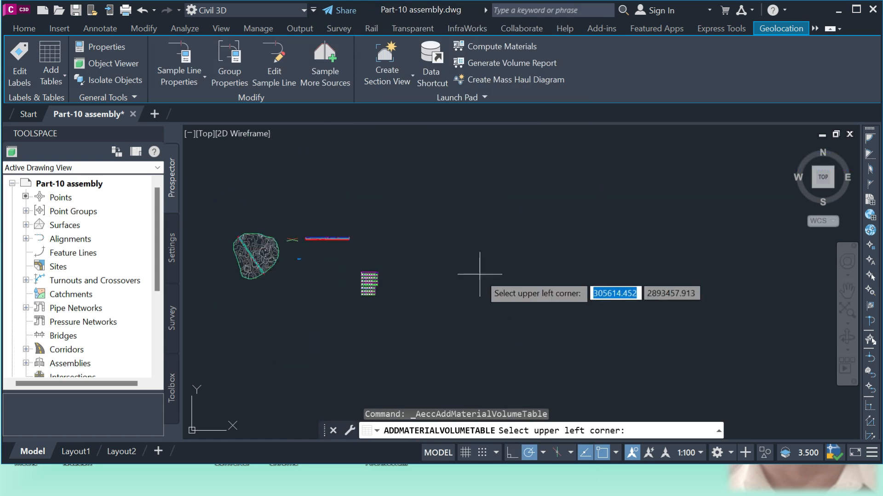
{"action": "scroll", "coordinate": [268, 260], "scroll_direction": "up", "scroll_amount": 6}
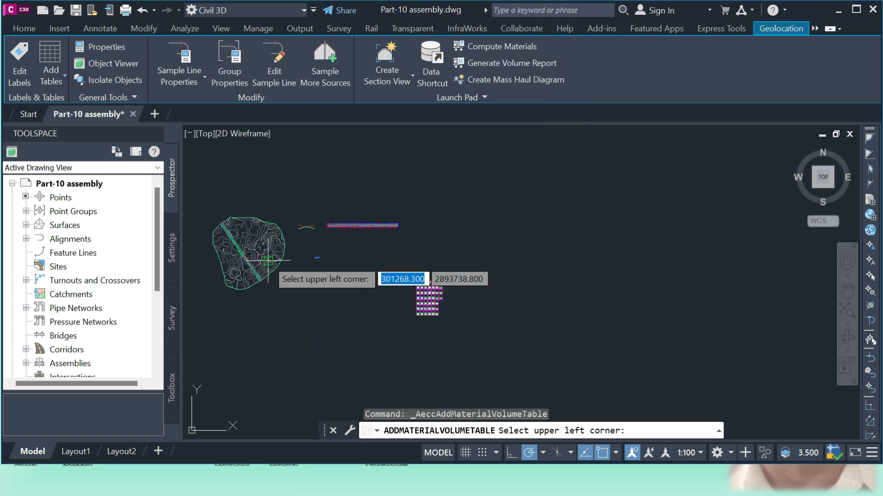
{"action": "scroll", "coordinate": [405, 246], "scroll_direction": "up", "scroll_amount": 5}
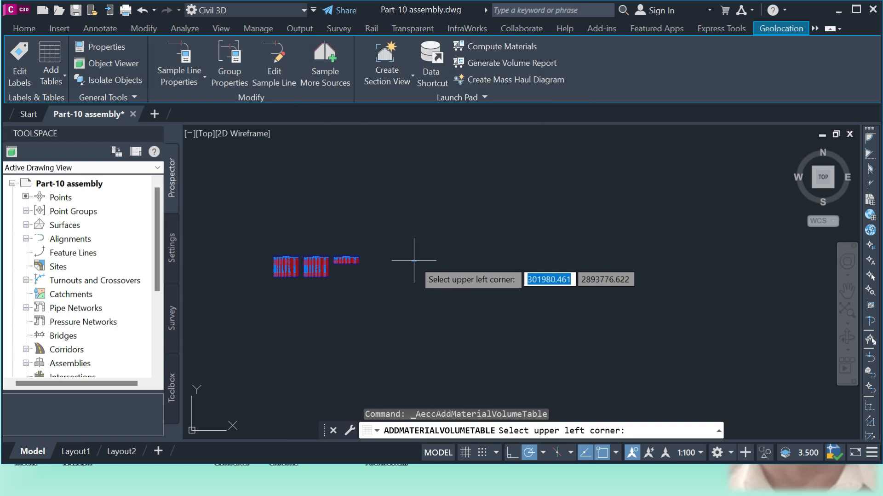
{"action": "left_click", "coordinate": [414, 260]}
Examine the area, volume and cumulative volume columns of the material tables down to the last row, station 0+896.10
{"action": "scroll", "coordinate": [428, 285], "scroll_direction": "up", "scroll_amount": 4}
{"action": "scroll", "coordinate": [399, 238], "scroll_direction": "up", "scroll_amount": 8}
{"action": "scroll", "coordinate": [372, 176], "scroll_direction": "down", "scroll_amount": 2}
{"action": "scroll", "coordinate": [339, 252], "scroll_direction": "down", "scroll_amount": 5}
{"action": "scroll", "coordinate": [400, 380], "scroll_direction": "up", "scroll_amount": 6}
{"action": "scroll", "coordinate": [410, 381], "scroll_direction": "down", "scroll_amount": 3}
{"action": "scroll", "coordinate": [695, 410], "scroll_direction": "up", "scroll_amount": 3}
{"action": "scroll", "coordinate": [349, 353], "scroll_direction": "down", "scroll_amount": 6}
{"action": "scroll", "coordinate": [483, 258], "scroll_direction": "up", "scroll_amount": 3}
{"action": "scroll", "coordinate": [541, 280], "scroll_direction": "up", "scroll_amount": 2}
{"action": "scroll", "coordinate": [459, 326], "scroll_direction": "down", "scroll_amount": 2}
{"action": "scroll", "coordinate": [474, 306], "scroll_direction": "up", "scroll_amount": 3}
{"action": "scroll", "coordinate": [522, 325], "scroll_direction": "down", "scroll_amount": 1}
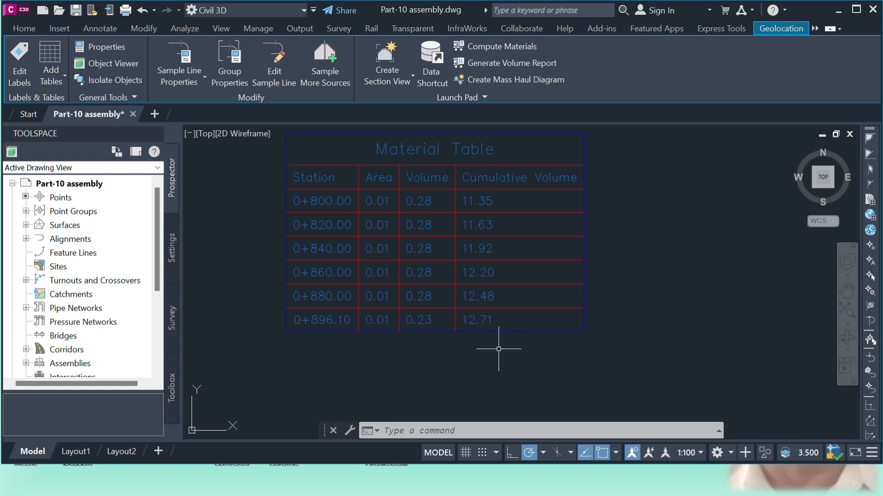
{"action": "scroll", "coordinate": [499, 348], "scroll_direction": "down", "scroll_amount": 8}
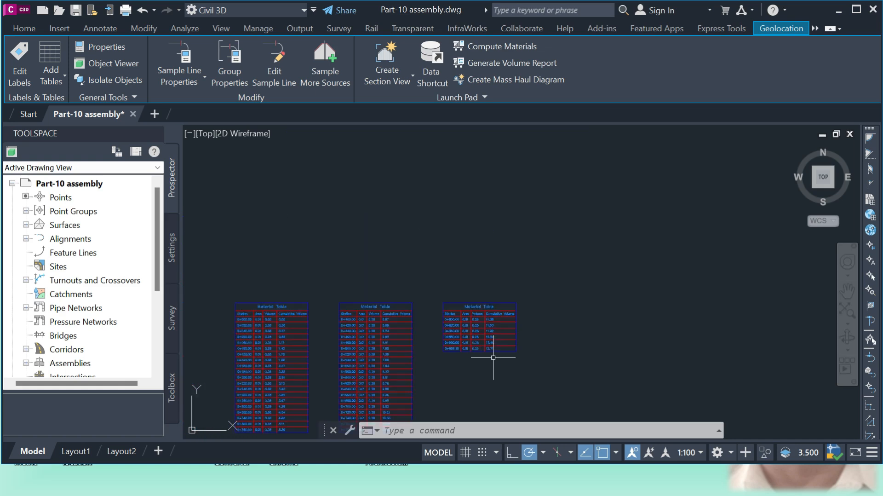
Find the section view at station 0+280.00 and inspect its embankment cross section up close
{"action": "scroll", "coordinate": [435, 326], "scroll_direction": "down", "scroll_amount": 2}
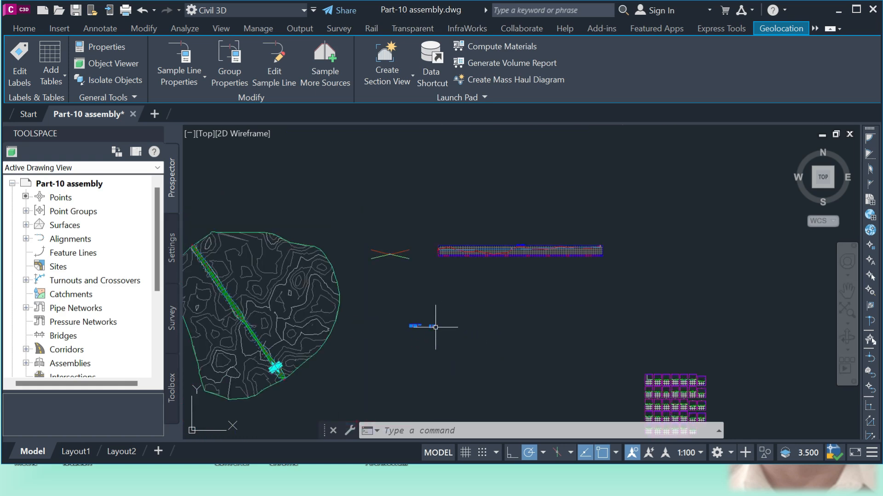
{"action": "scroll", "coordinate": [702, 389], "scroll_direction": "up", "scroll_amount": 5}
{"action": "scroll", "coordinate": [608, 373], "scroll_direction": "up", "scroll_amount": 5}
{"action": "scroll", "coordinate": [543, 347], "scroll_direction": "up", "scroll_amount": 8}
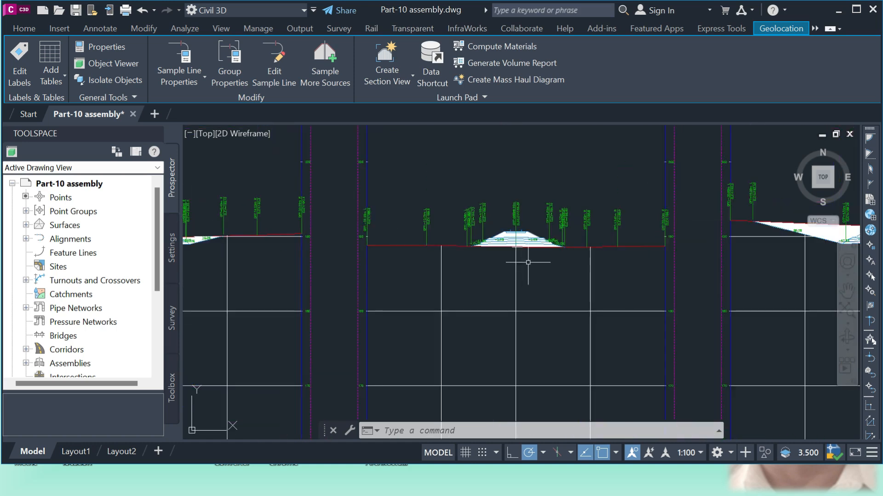
{"action": "scroll", "coordinate": [475, 242], "scroll_direction": "down", "scroll_amount": 4}
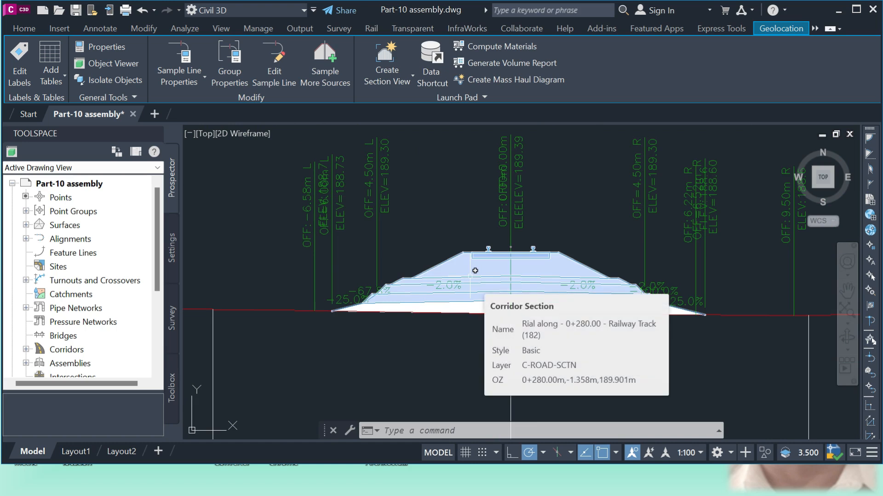
{"action": "scroll", "coordinate": [475, 270], "scroll_direction": "up", "scroll_amount": 2}
{"action": "scroll", "coordinate": [440, 298], "scroll_direction": "up", "scroll_amount": 2}
{"action": "scroll", "coordinate": [421, 256], "scroll_direction": "down", "scroll_amount": 2}
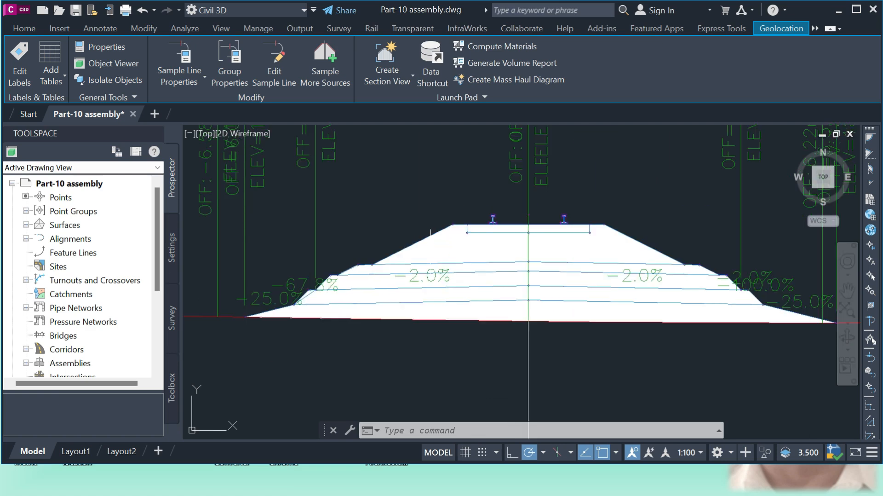
Examine the layers and extents of the Railway Track corridor section at station 0+280.00 by picking it out
{"action": "left_click", "coordinate": [401, 261]}
{"action": "key", "text": "Escape"}
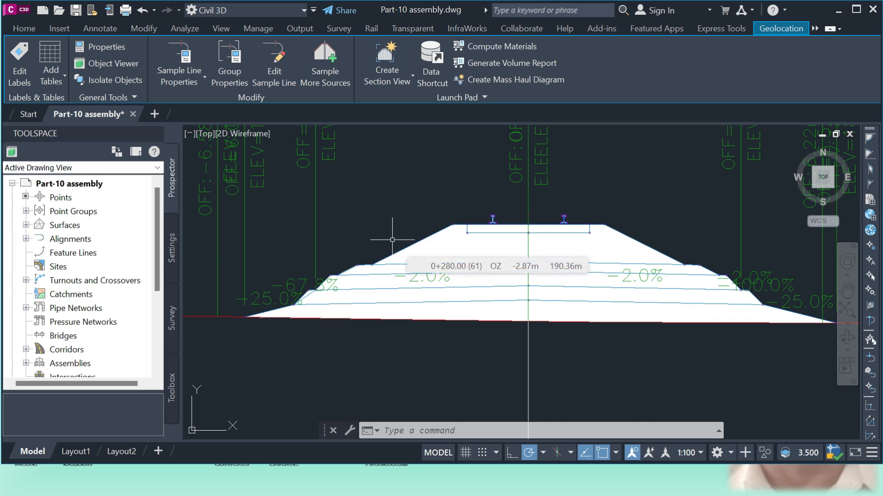
{"action": "left_click", "coordinate": [519, 275]}
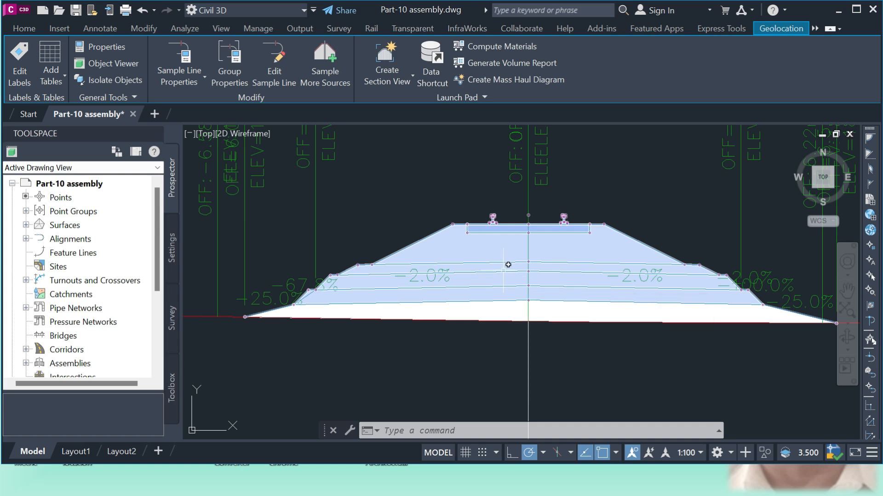
{"action": "key", "text": "Escape"}
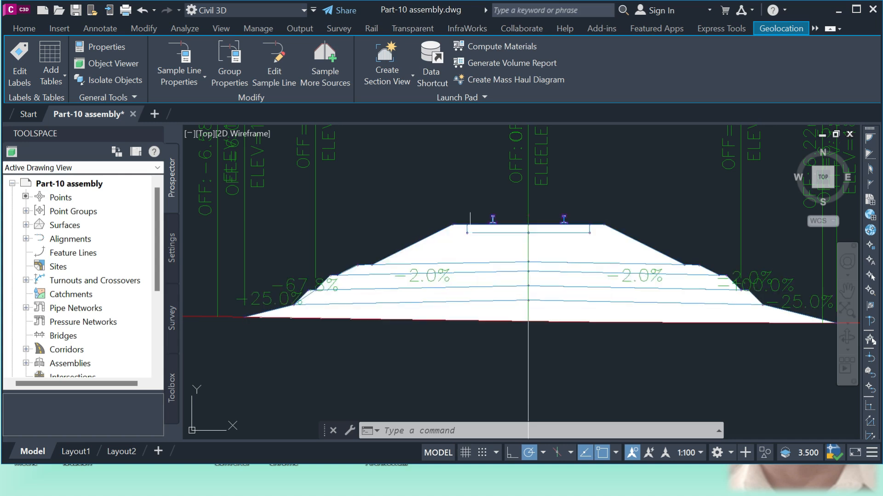
{"action": "left_click", "coordinate": [434, 258]}
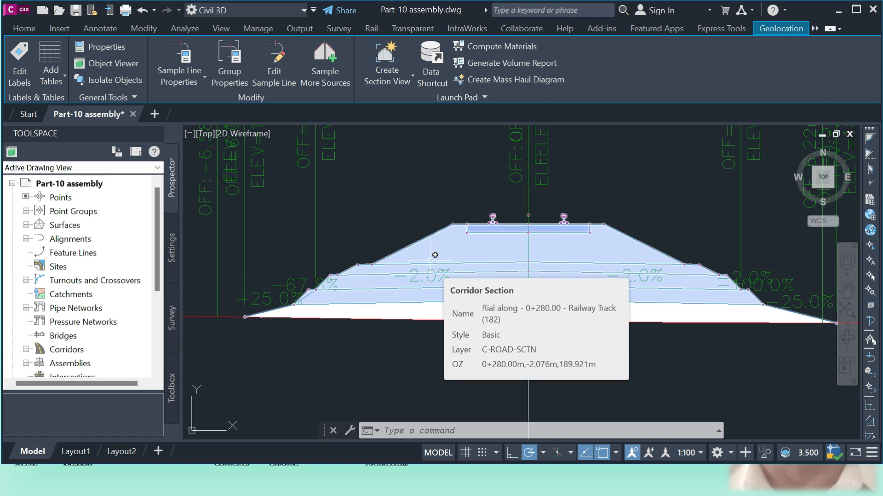
{"action": "key", "text": "Escape"}
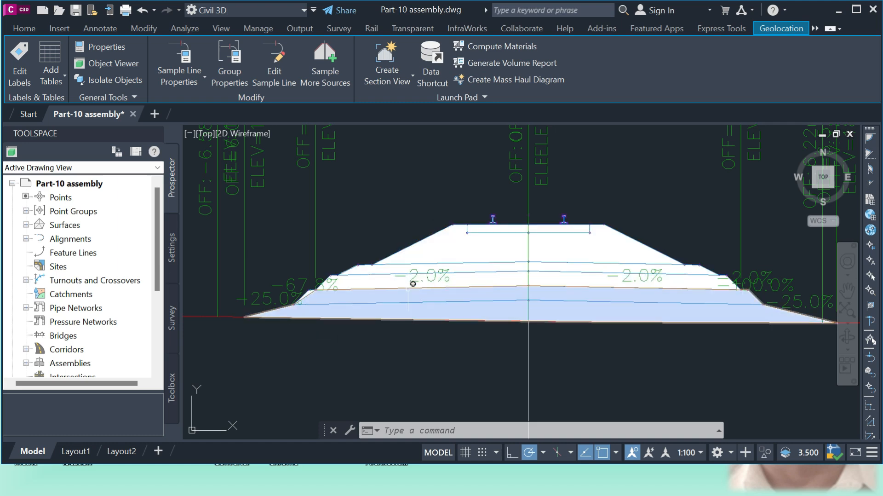
{"action": "left_click", "coordinate": [503, 260]}
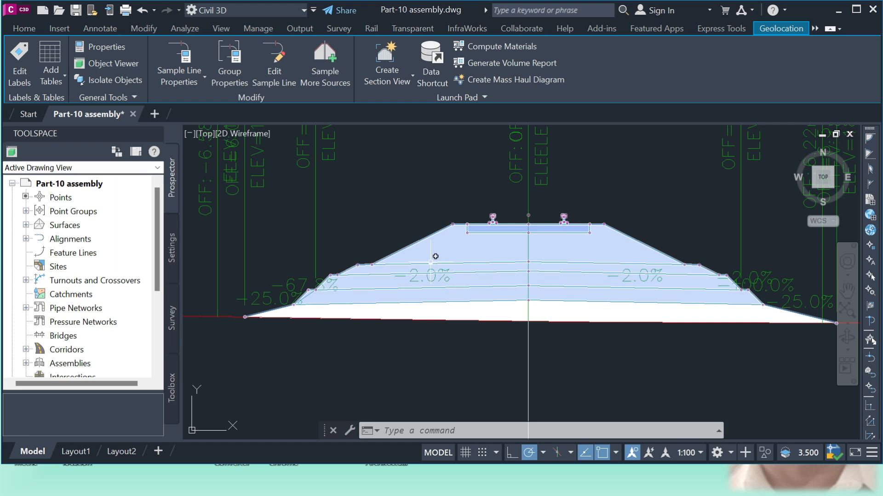
{"action": "mouse_move", "coordinate": [435, 255]}
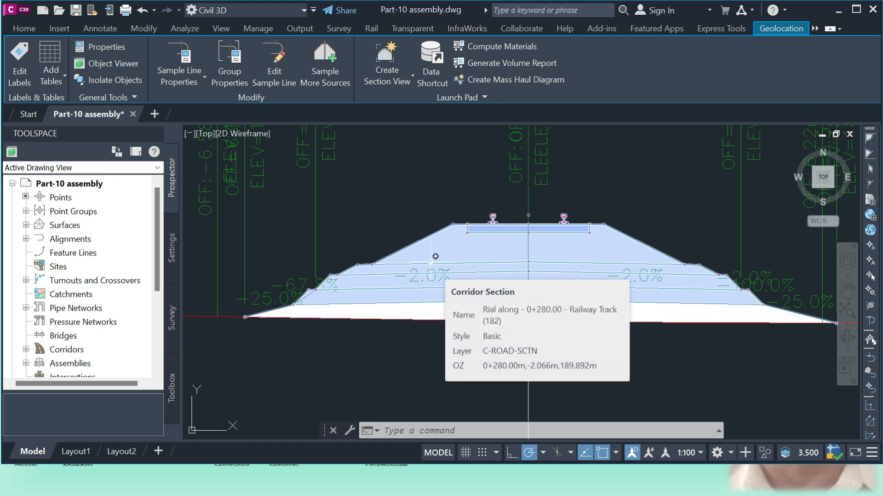
{"action": "key", "text": "Escape"}
Generate a volume report for the Rial along sample line group with the XML report displayed once in Microsoft Edge, and close the XML page
{"action": "scroll", "coordinate": [493, 271], "scroll_direction": "down", "scroll_amount": 10}
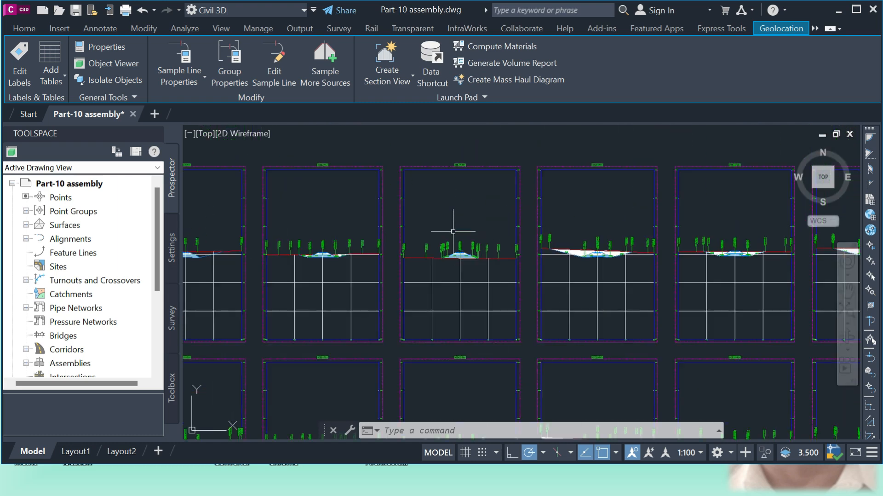
{"action": "scroll", "coordinate": [493, 271], "scroll_direction": "down", "scroll_amount": 10}
{"action": "scroll", "coordinate": [341, 202], "scroll_direction": "up", "scroll_amount": 2}
{"action": "scroll", "coordinate": [341, 203], "scroll_direction": "up", "scroll_amount": 8}
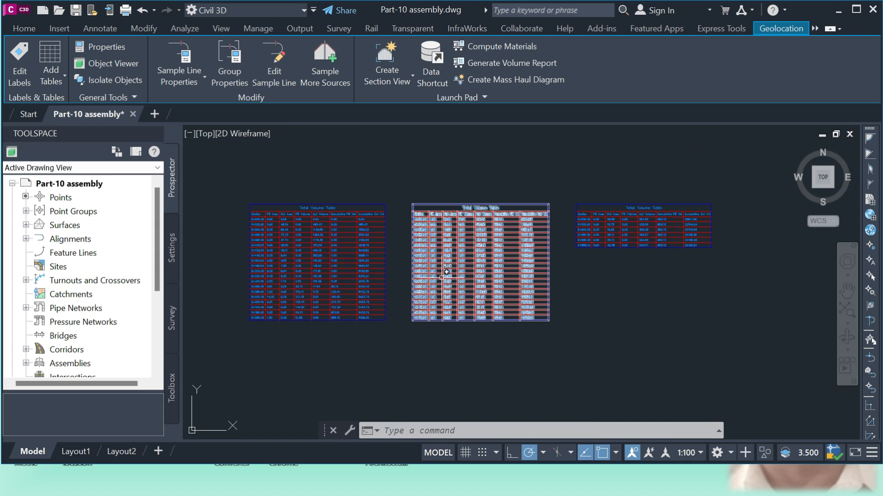
{"action": "left_click", "coordinate": [492, 62]}
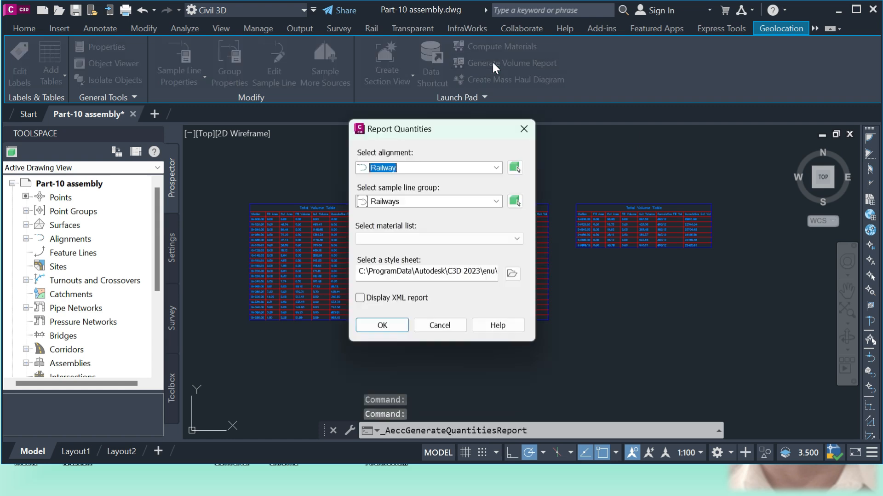
{"action": "left_click", "coordinate": [433, 202]}
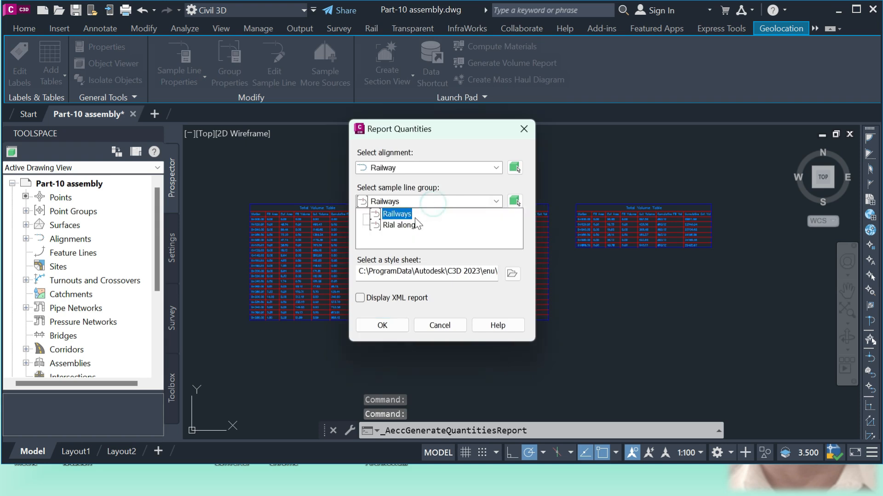
{"action": "left_click", "coordinate": [417, 224]}
{"action": "left_click", "coordinate": [360, 297]}
{"action": "left_click", "coordinate": [382, 325]}
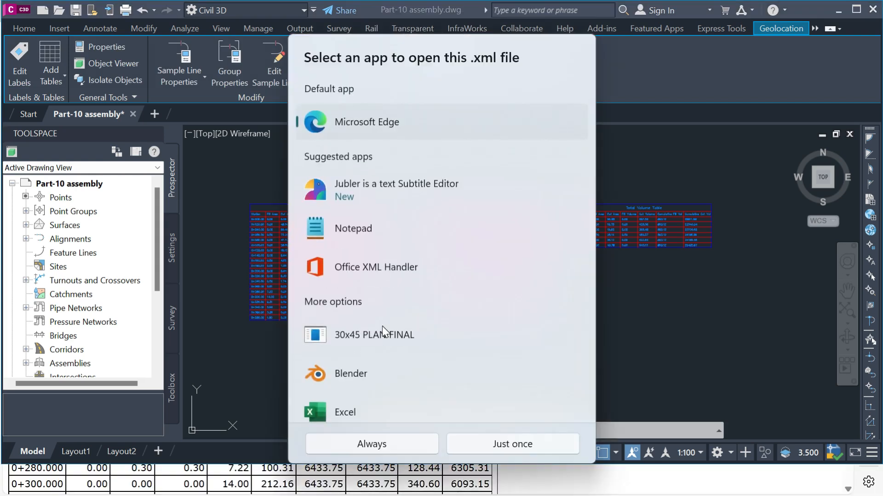
{"action": "left_click", "coordinate": [509, 441]}
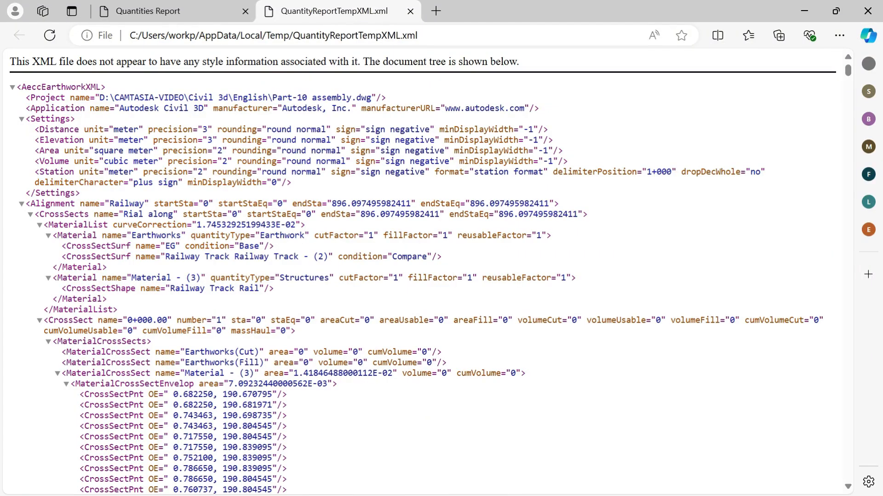
{"action": "left_click", "coordinate": [410, 12]}
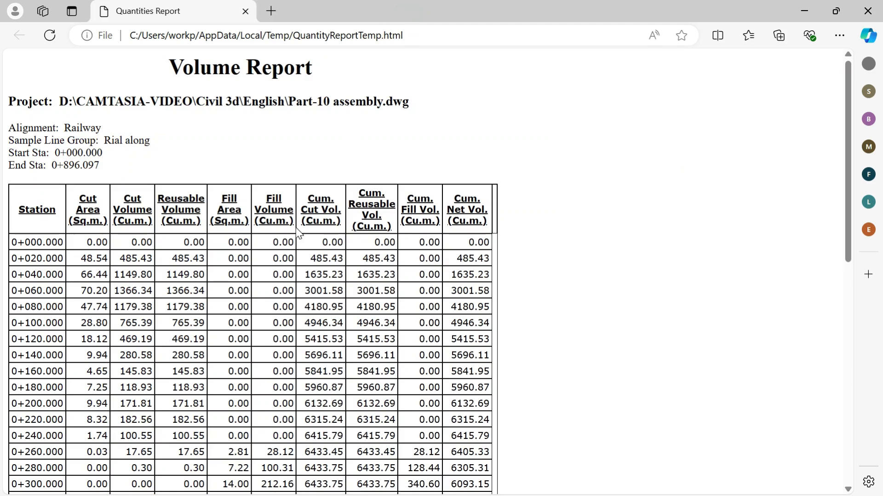
Review the Volume Report's header details and its cut, fill and cumulative volumes by station
{"action": "scroll", "coordinate": [301, 232], "scroll_direction": "down", "scroll_amount": 3}
{"action": "scroll", "coordinate": [4, 213], "scroll_direction": "down", "scroll_amount": 2}
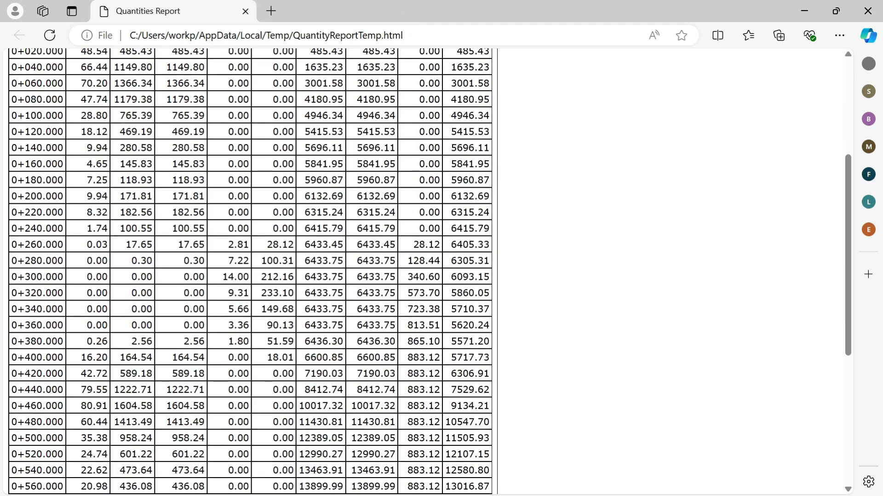
{"action": "scroll", "coordinate": [4, 213], "scroll_direction": "up", "scroll_amount": 5}
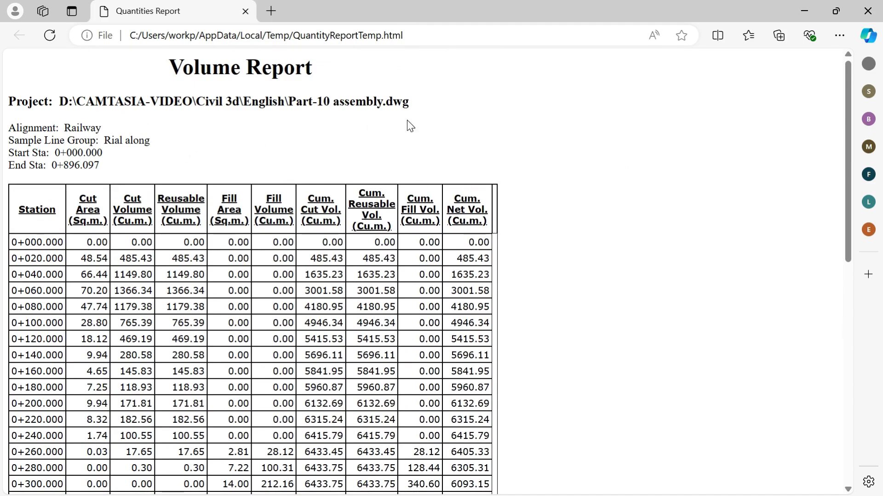
{"action": "scroll", "coordinate": [229, 144], "scroll_direction": "down", "scroll_amount": 2}
{"action": "left_click", "coordinate": [35, 145]}
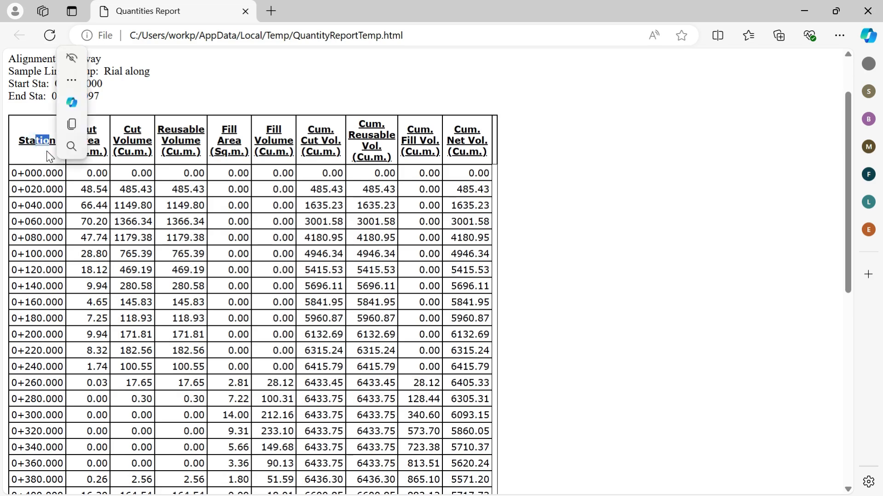
{"action": "scroll", "coordinate": [174, 233], "scroll_direction": "up", "scroll_amount": 2}
Copy the entire contents of the Volume Report page
{"action": "left_click", "coordinate": [177, 238]}
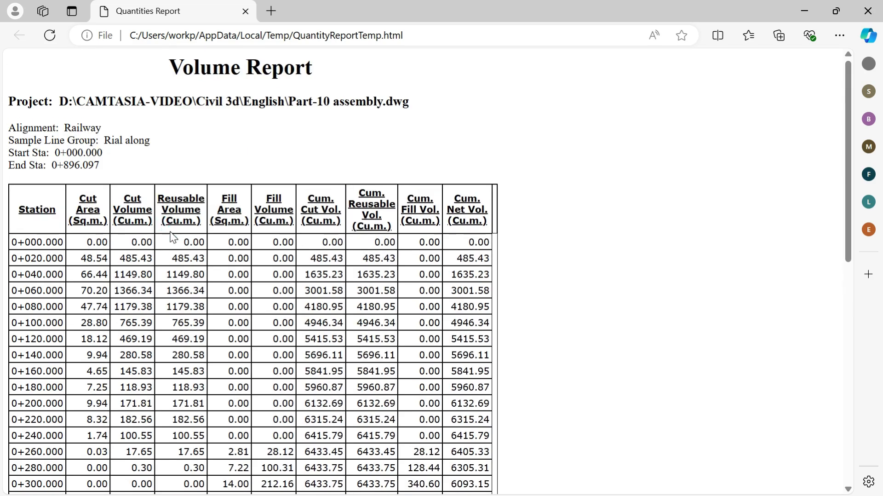
{"action": "key", "text": "ctrl+a"}
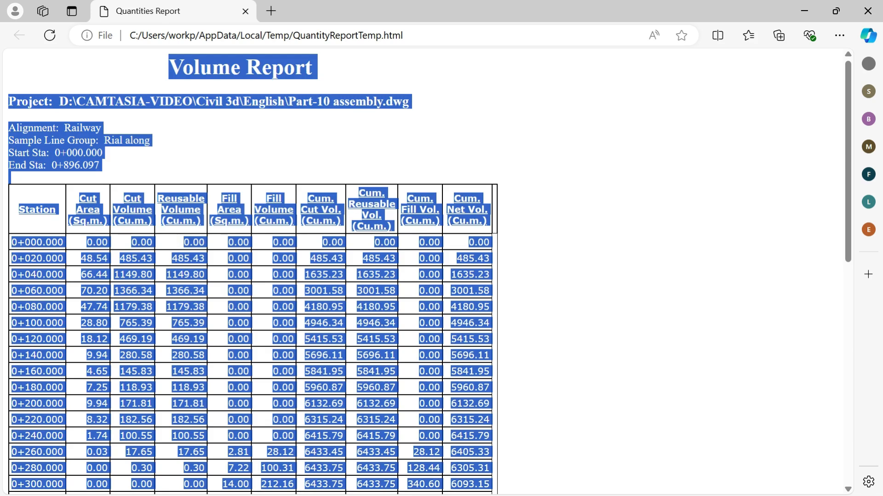
{"action": "right_click", "coordinate": [335, 208]}
{"action": "left_click", "coordinate": [385, 225]}
{"action": "left_click", "coordinate": [640, 292]}
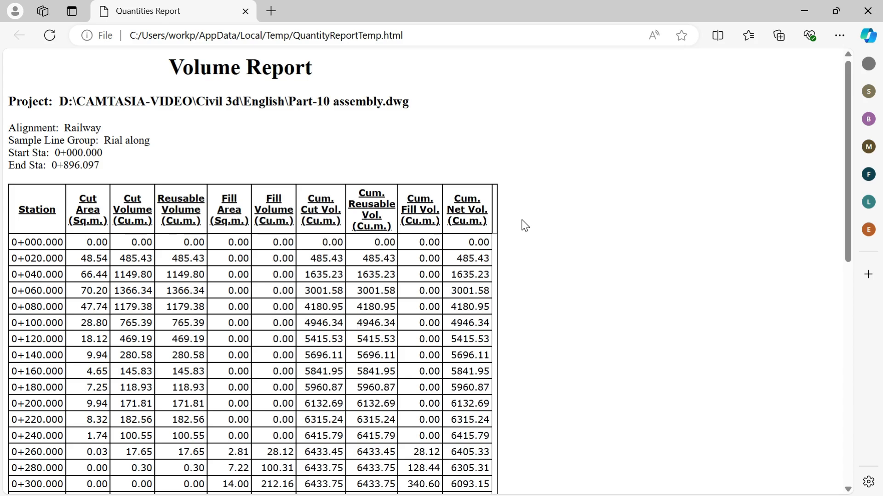
Highlight the cumulative fill and net volumes at end station 0+896.097 in the Volume Report, and close the report
{"action": "scroll", "coordinate": [416, 286], "scroll_direction": "down", "scroll_amount": 10}
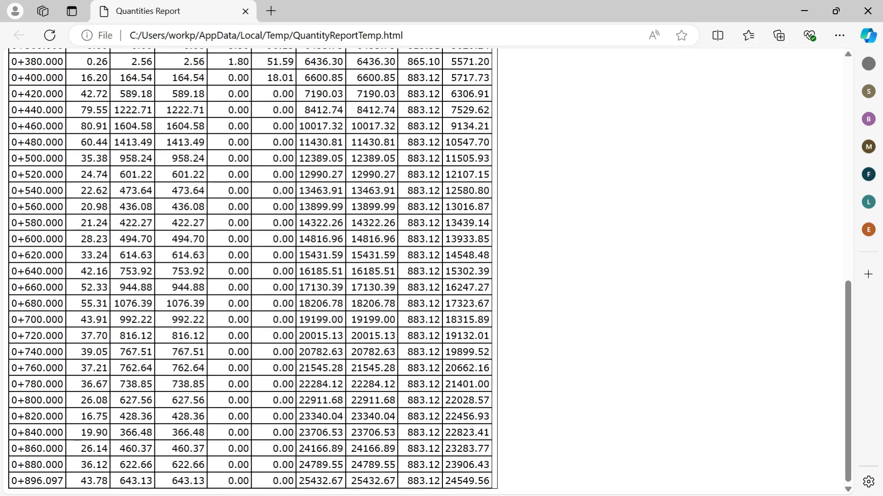
{"action": "left_click_drag", "start_coordinate": [407, 480], "coordinate": [528, 490]}
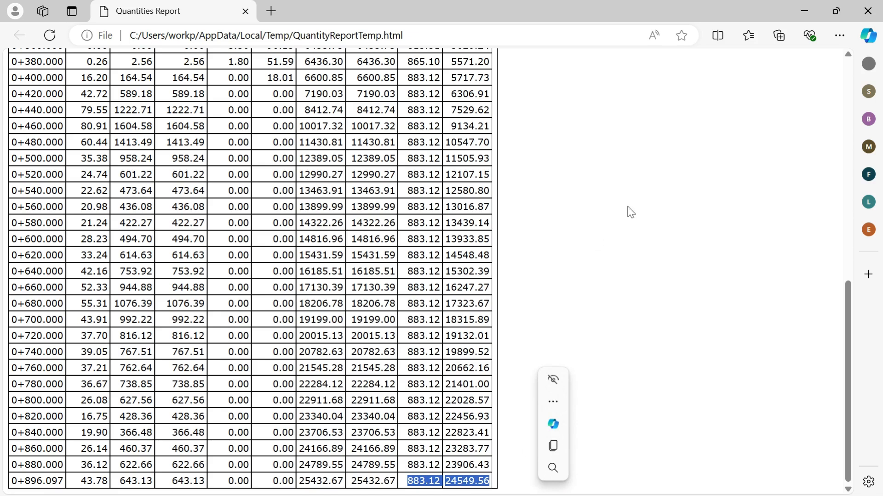
{"action": "left_click", "coordinate": [870, 12]}
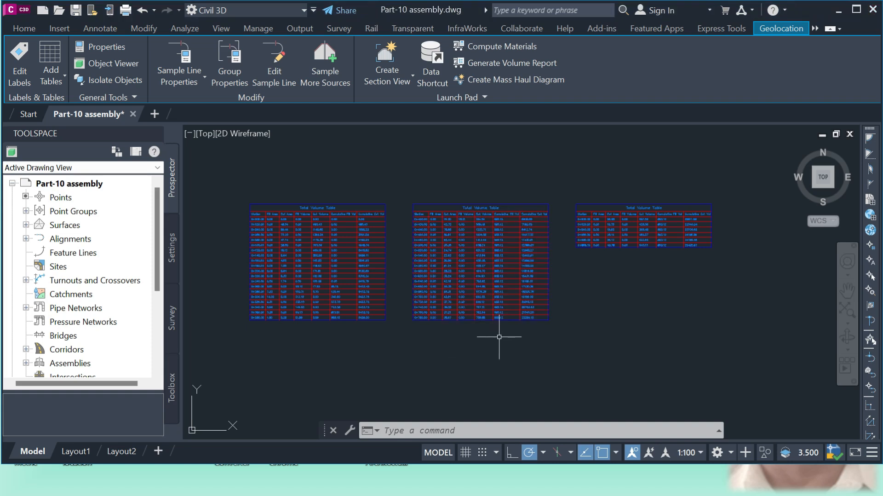
Clear the sample line selection near the lower end of the railway corridor in the Civil 3D drawing
{"action": "scroll", "coordinate": [460, 340], "scroll_direction": "down", "scroll_amount": 10}
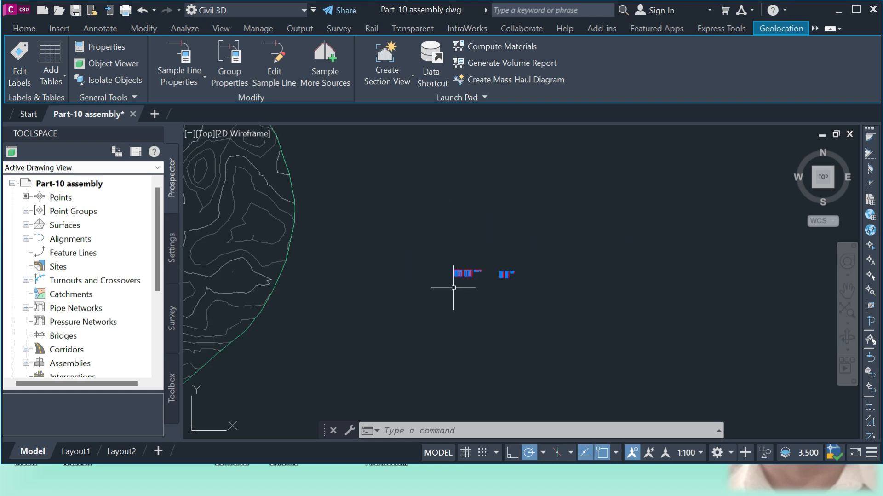
{"action": "scroll", "coordinate": [452, 268], "scroll_direction": "down", "scroll_amount": 4}
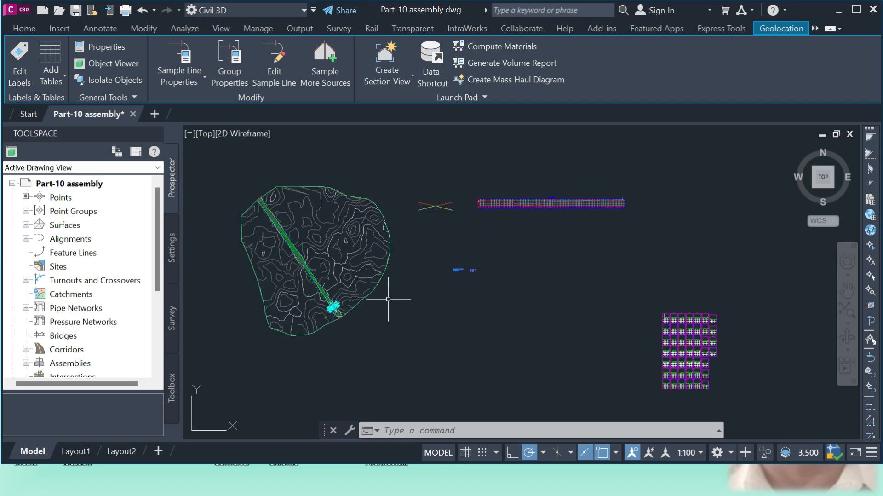
{"action": "key", "text": "Escape"}
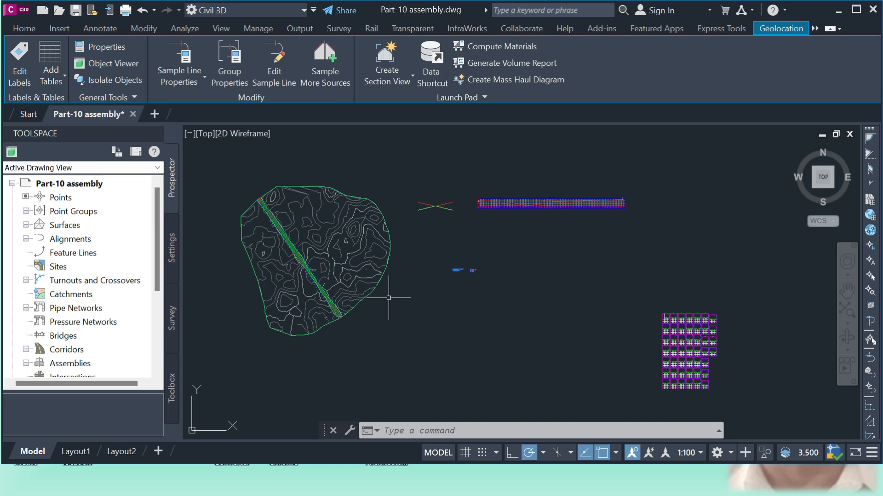